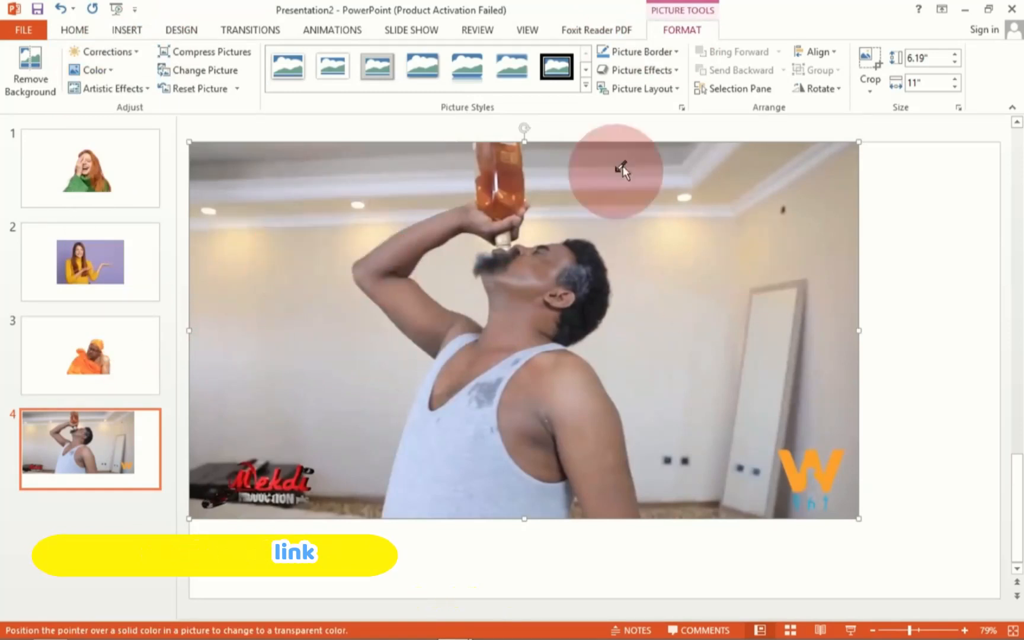
Step: Make the wall color in slide 4's picture transparent, and start background removal with the frame stretched to the picture's top and bottom edges
{"action": "left_click", "coordinate": [238, 273]}
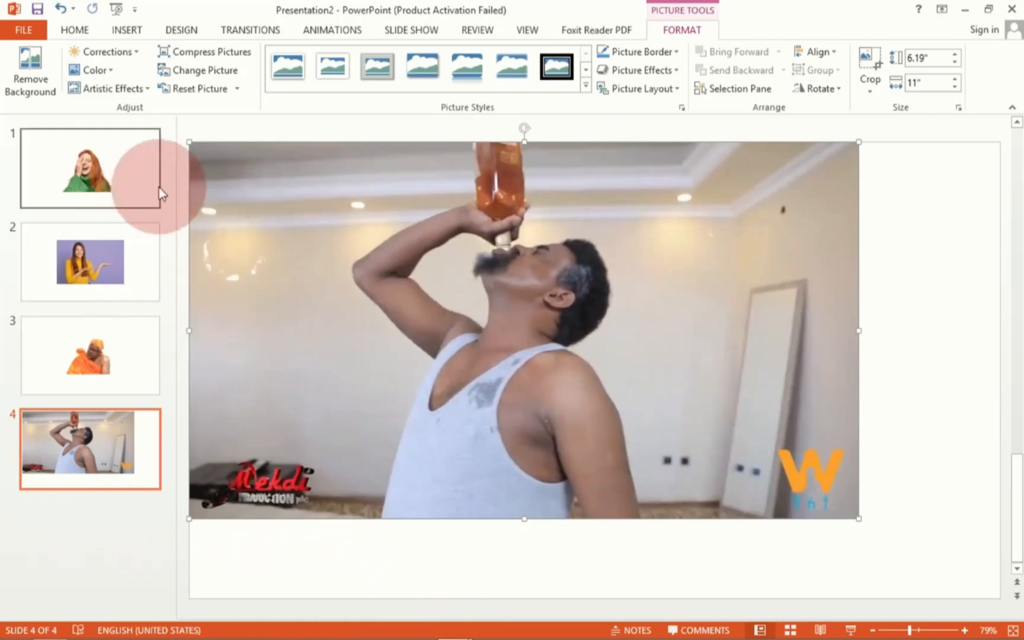
{"action": "left_click", "coordinate": [44, 78]}
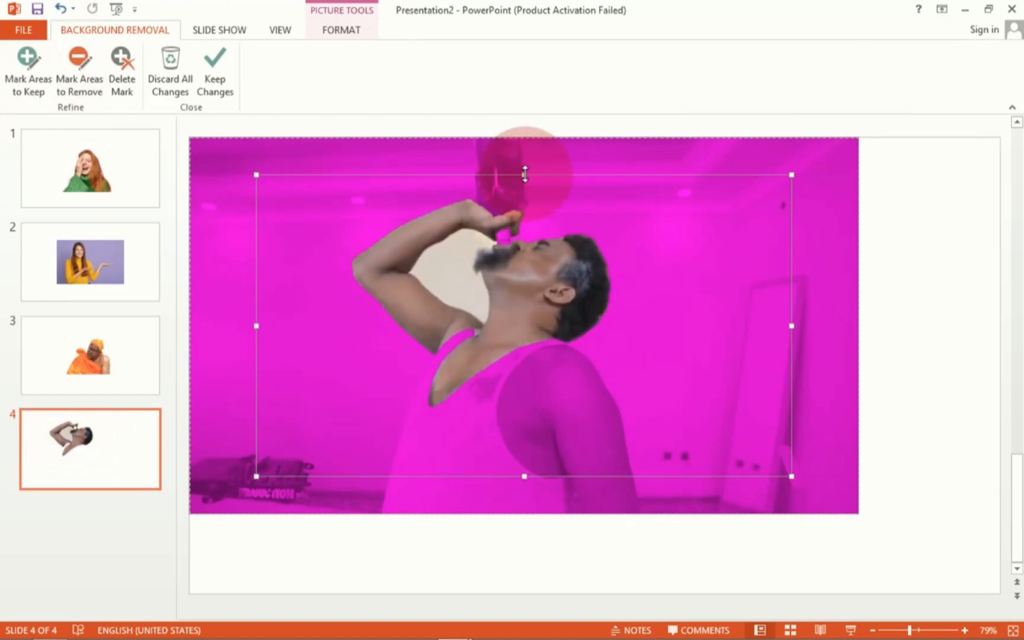
{"action": "left_click_drag", "start_coordinate": [524, 174], "coordinate": [525, 134]}
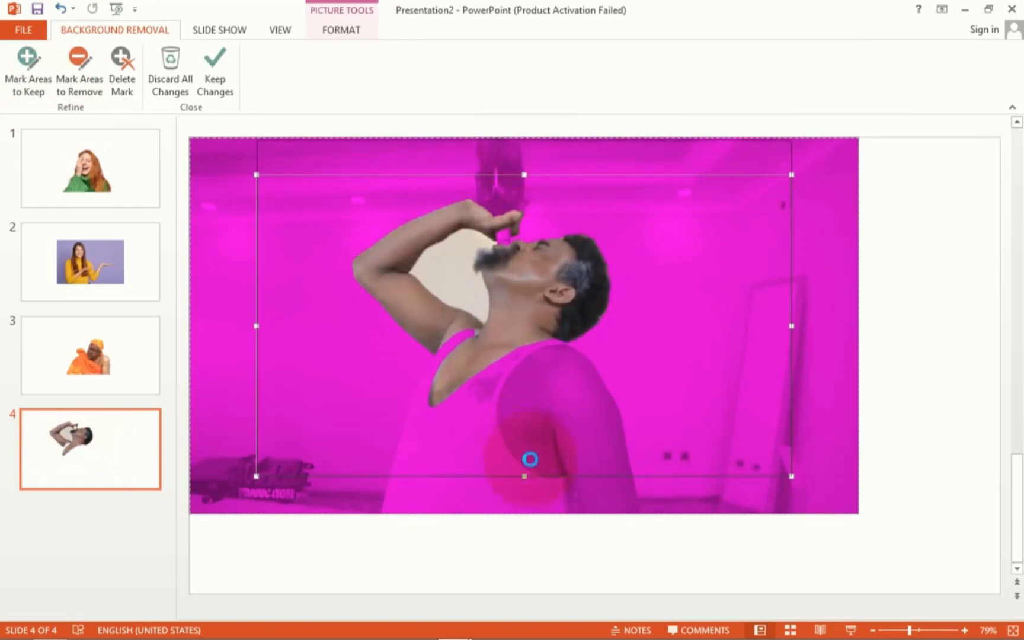
{"action": "left_click_drag", "start_coordinate": [525, 475], "coordinate": [527, 513]}
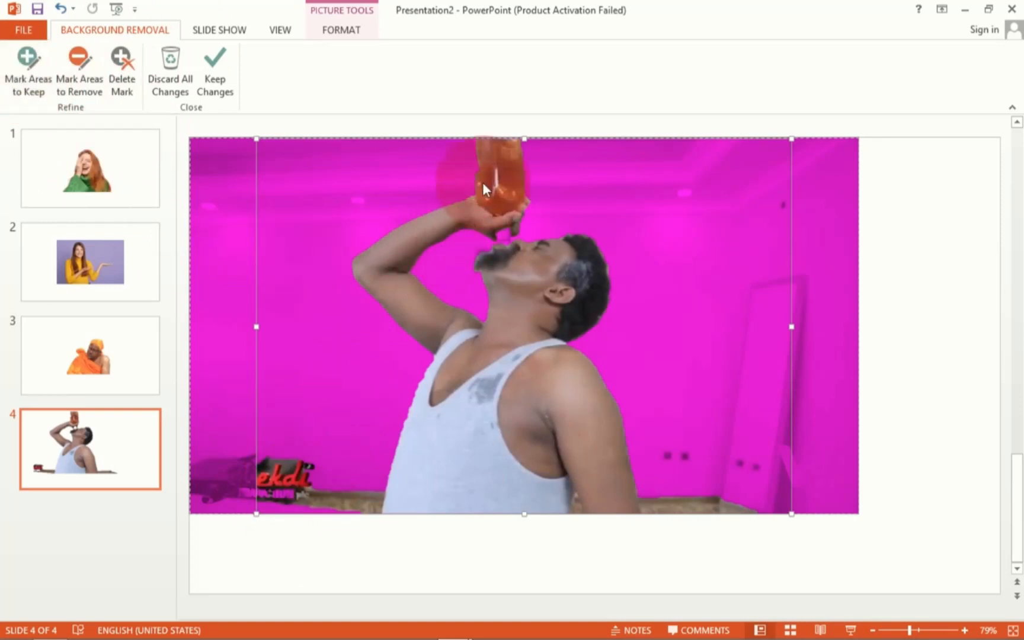
{"action": "left_click_drag", "start_coordinate": [524, 138], "coordinate": [526, 168]}
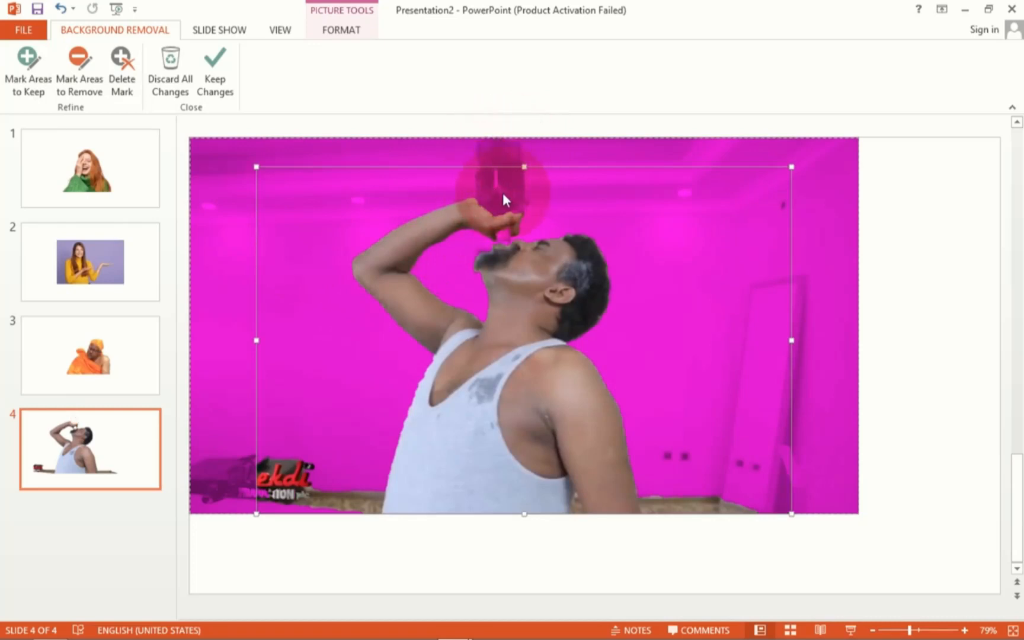
{"action": "left_click", "coordinate": [493, 559]}
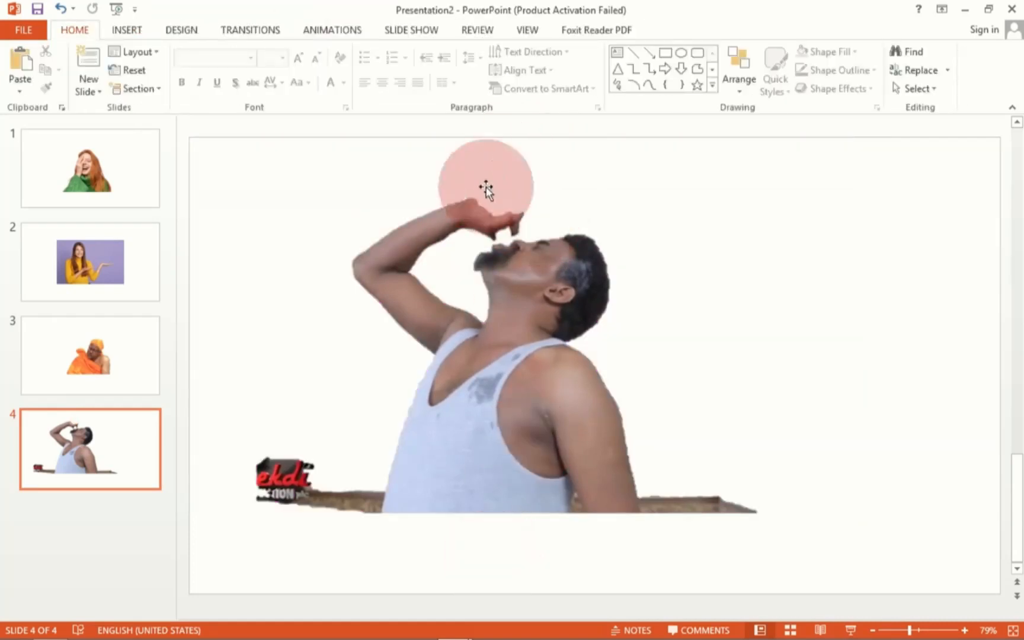
{"action": "left_click", "coordinate": [60, 8]}
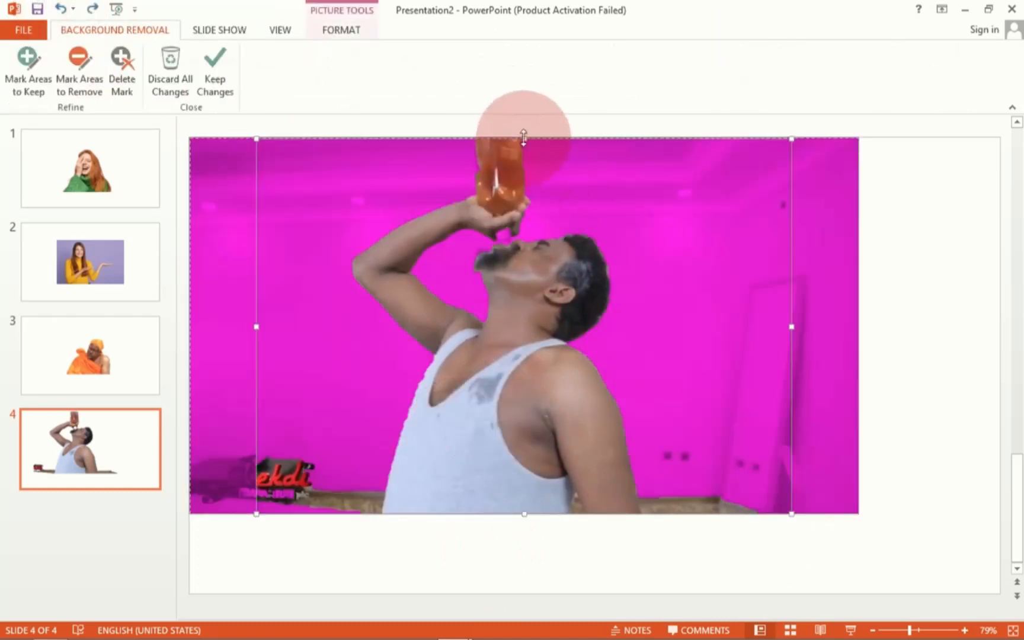
Step: Lower the upper edge of the removal frame onto the bottle and mark the bottle as an area to keep
{"action": "left_click_drag", "start_coordinate": [525, 138], "coordinate": [523, 166]}
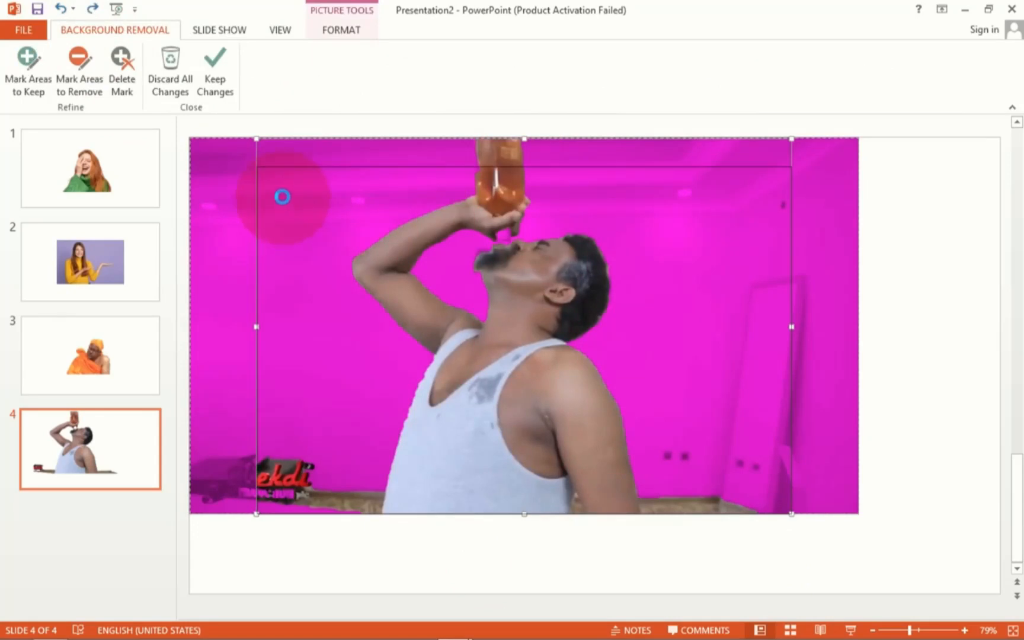
{"action": "left_click", "coordinate": [27, 83]}
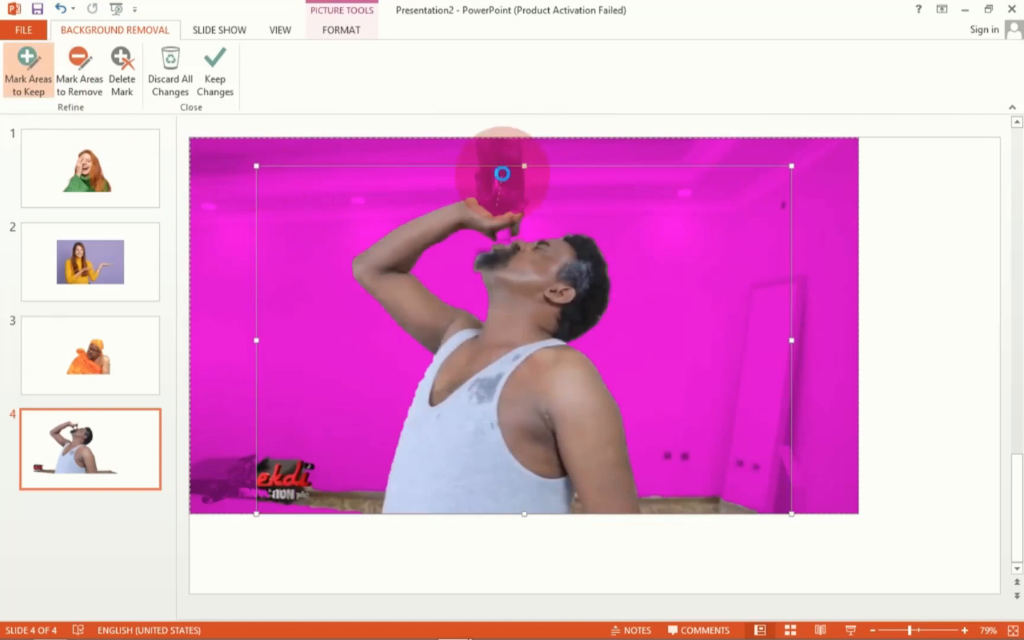
{"action": "left_click_drag", "start_coordinate": [504, 169], "coordinate": [504, 170]}
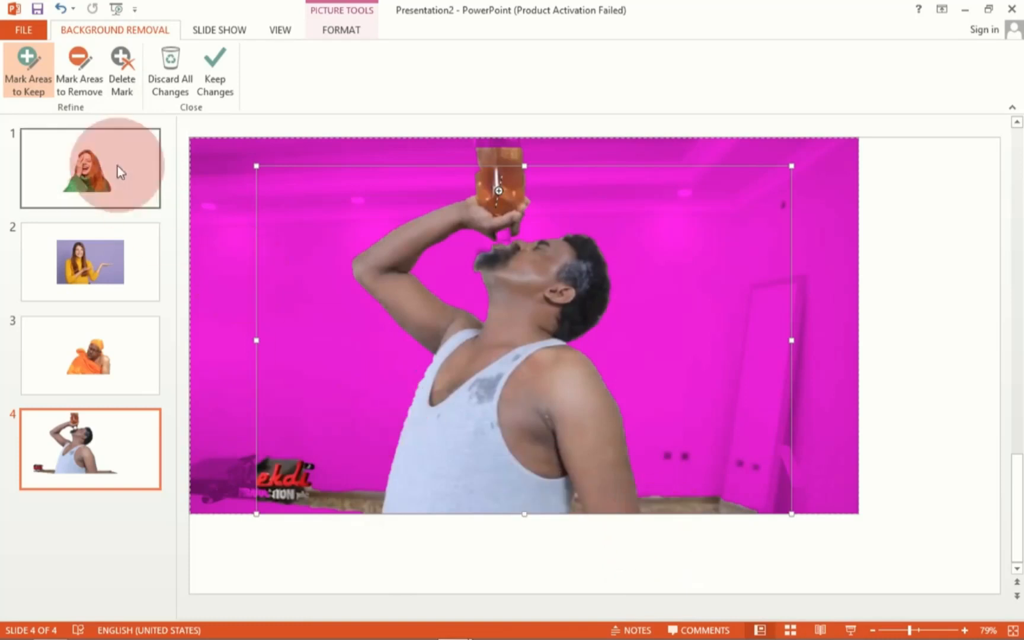
Step: Mark the logo and floor strip beside the shirt and the floor strip beyond the arm as areas to remove
{"action": "left_click", "coordinate": [91, 84]}
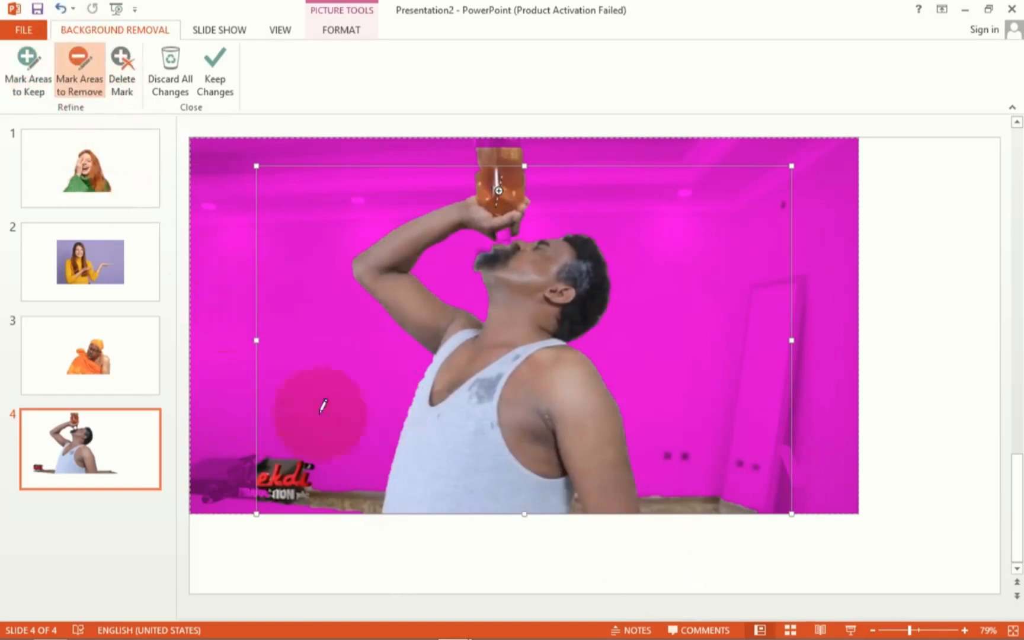
{"action": "mouse_move", "coordinate": [316, 493]}
{"action": "left_mouse_down"}
{"action": "mouse_move", "coordinate": [331, 507]}
{"action": "mouse_move", "coordinate": [369, 502]}
{"action": "left_mouse_up"}
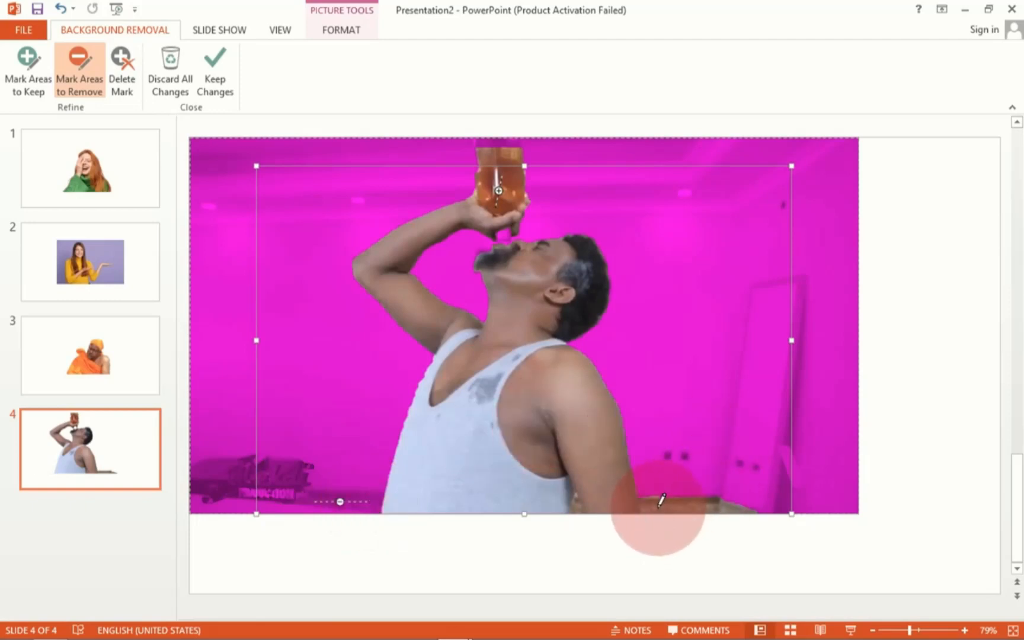
{"action": "left_click_drag", "start_coordinate": [657, 510], "coordinate": [743, 509]}
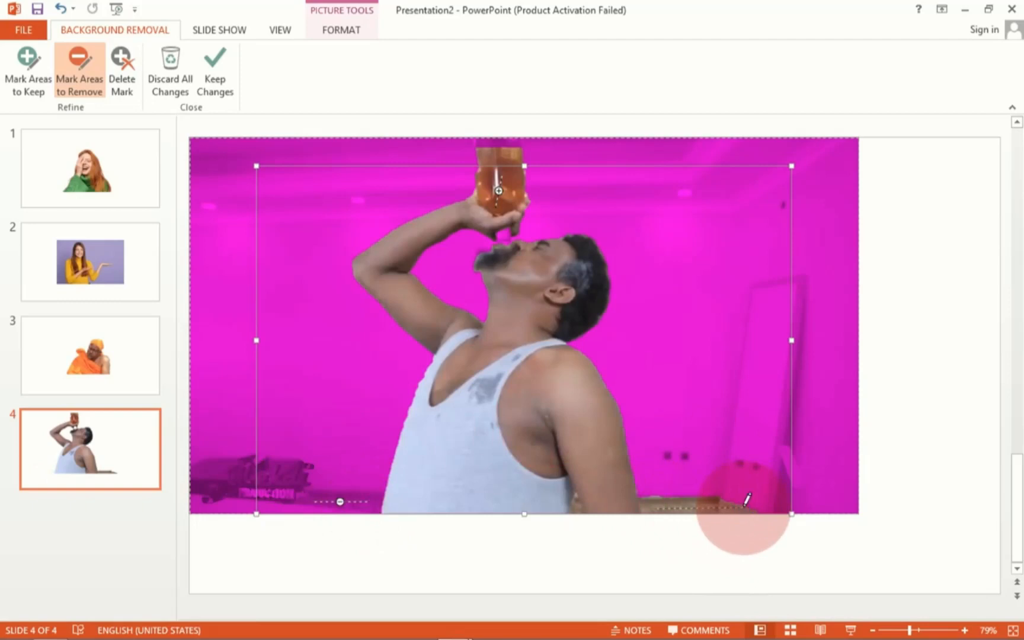
{"action": "left_click_drag", "start_coordinate": [744, 505], "coordinate": [744, 504]}
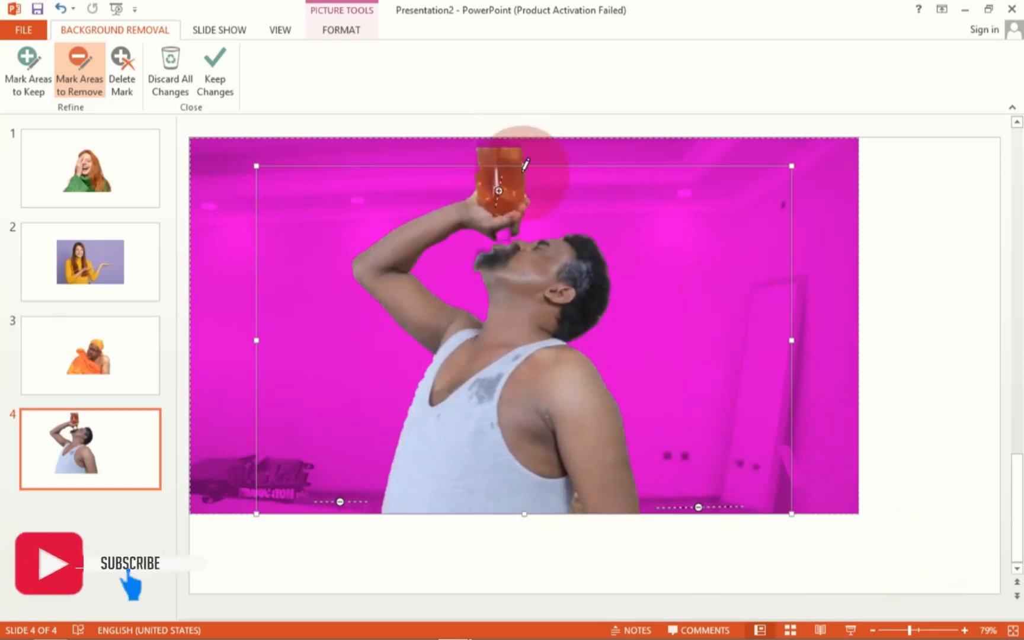
Step: Try marking the small background patch between the shirt and the arm for removal, apply the background removal, and undo both
{"action": "left_click", "coordinate": [965, 631]}
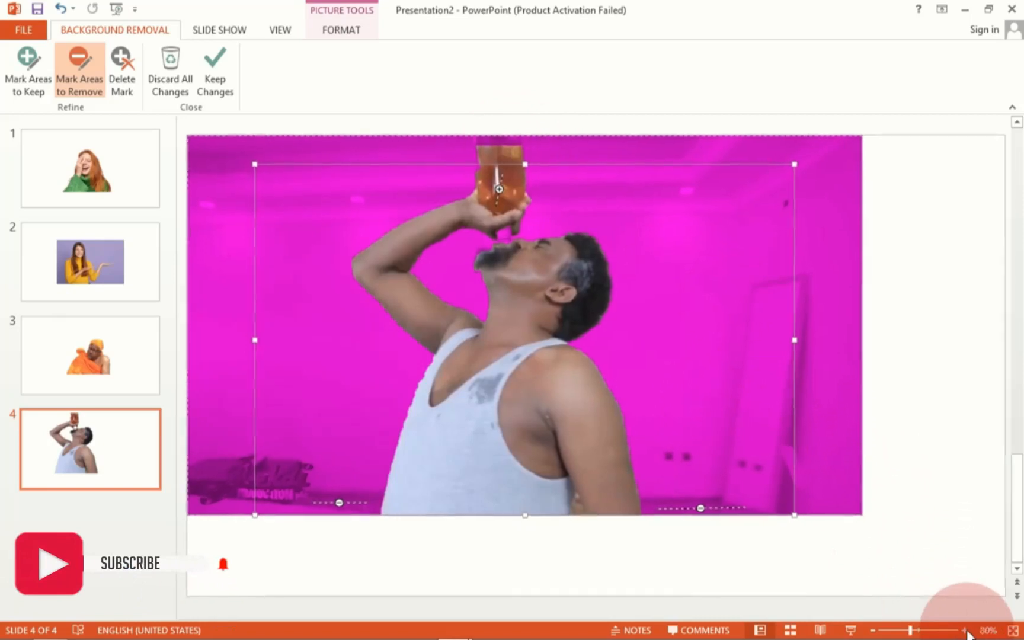
{"action": "left_click", "coordinate": [965, 631]}
{"action": "left_click", "coordinate": [966, 630]}
{"action": "left_click", "coordinate": [966, 630]}
{"action": "left_click", "coordinate": [965, 630]}
{"action": "left_click", "coordinate": [966, 631]}
{"action": "left_click", "coordinate": [966, 630]}
{"action": "left_click", "coordinate": [966, 631]}
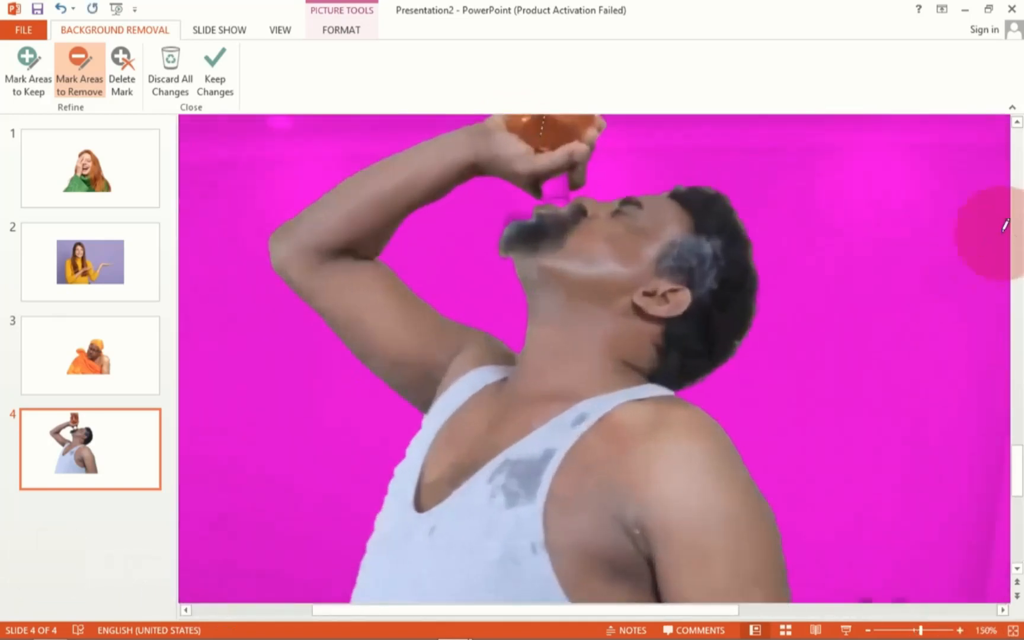
{"action": "left_click", "coordinate": [1020, 460]}
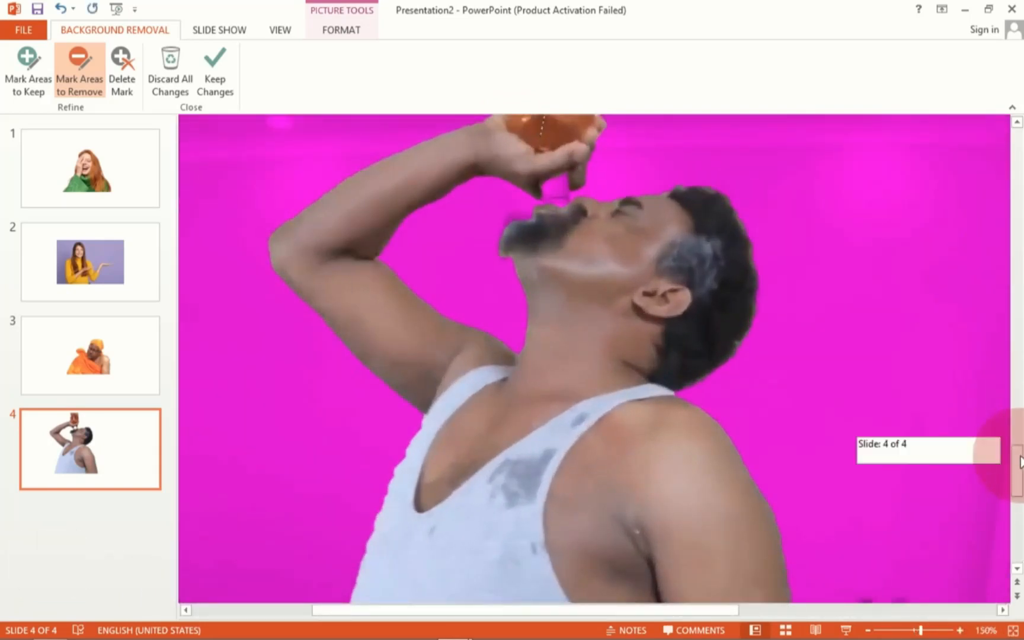
{"action": "left_click_drag", "start_coordinate": [1019, 486], "coordinate": [1020, 494]}
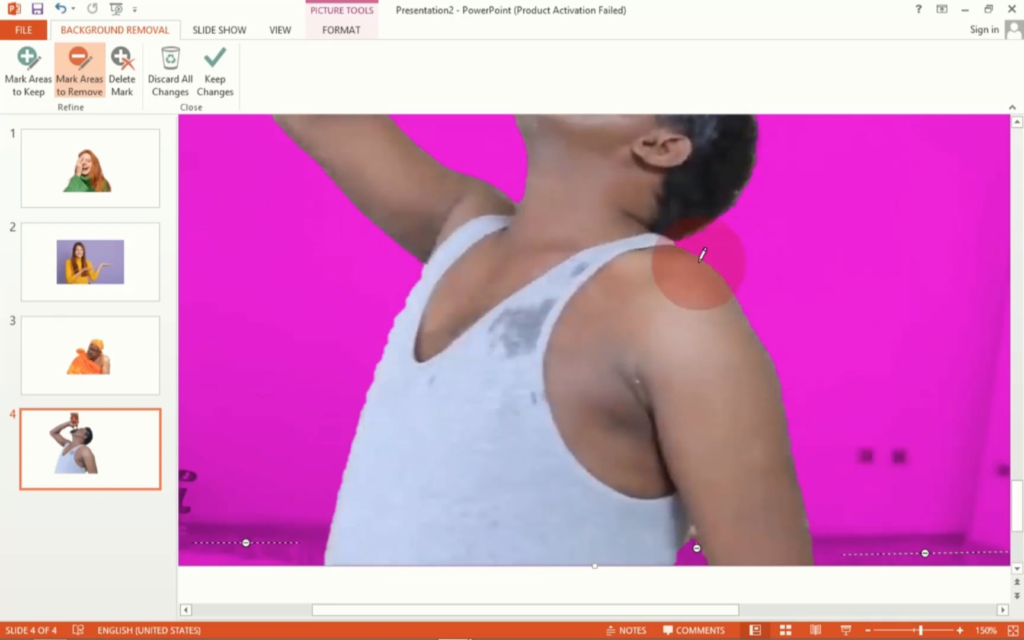
{"action": "left_click", "coordinate": [865, 631]}
{"action": "left_click", "coordinate": [865, 632]}
{"action": "left_click", "coordinate": [866, 632]}
{"action": "left_click", "coordinate": [865, 632]}
{"action": "left_click", "coordinate": [866, 632]}
{"action": "left_click", "coordinate": [866, 631]}
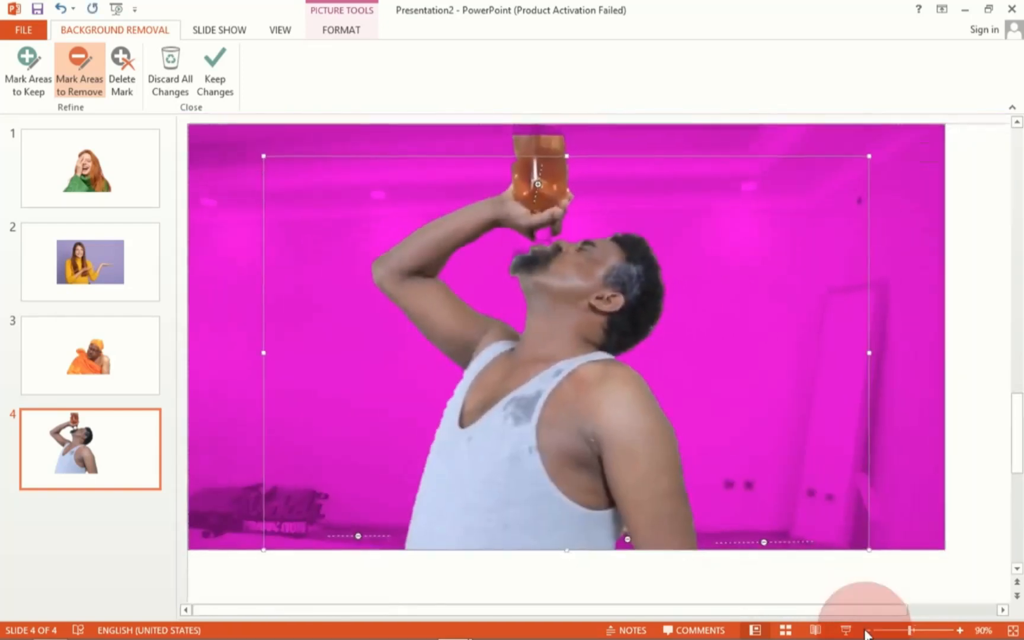
{"action": "left_click", "coordinate": [866, 632]}
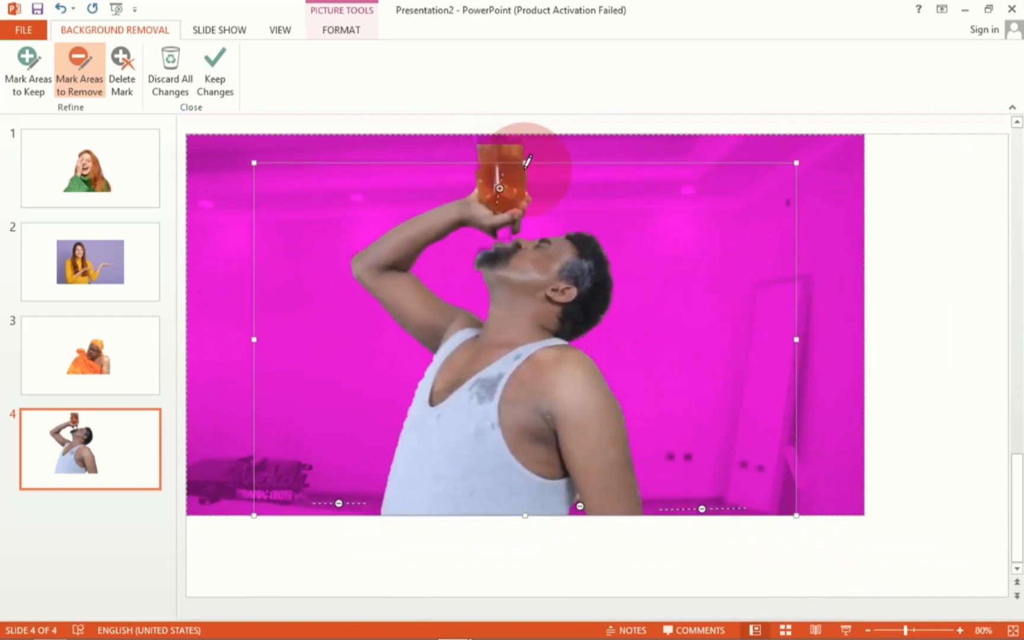
{"action": "key", "text": "Escape"}
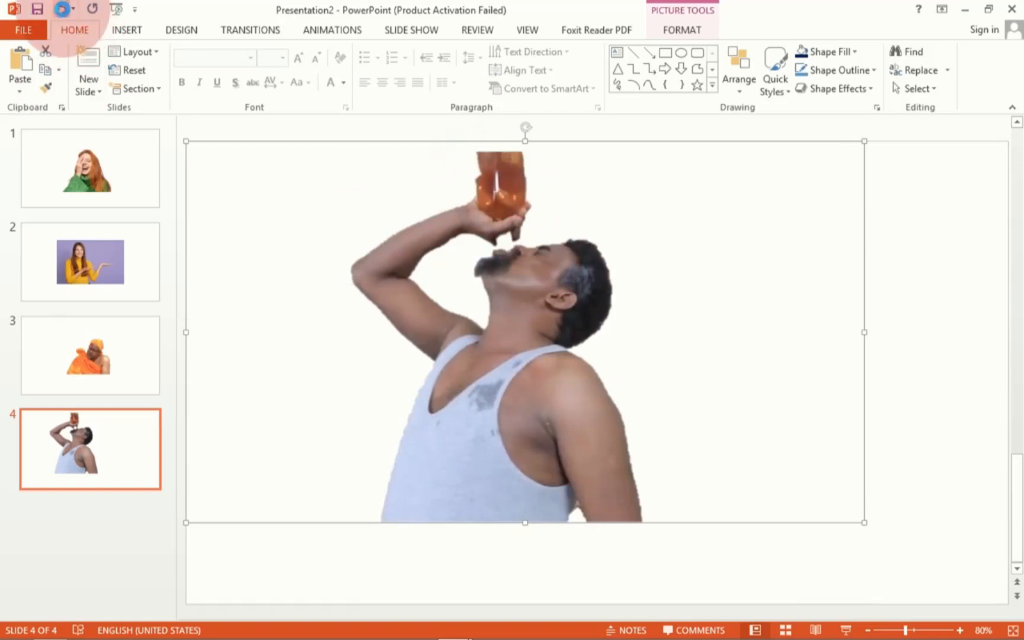
{"action": "left_click", "coordinate": [61, 9]}
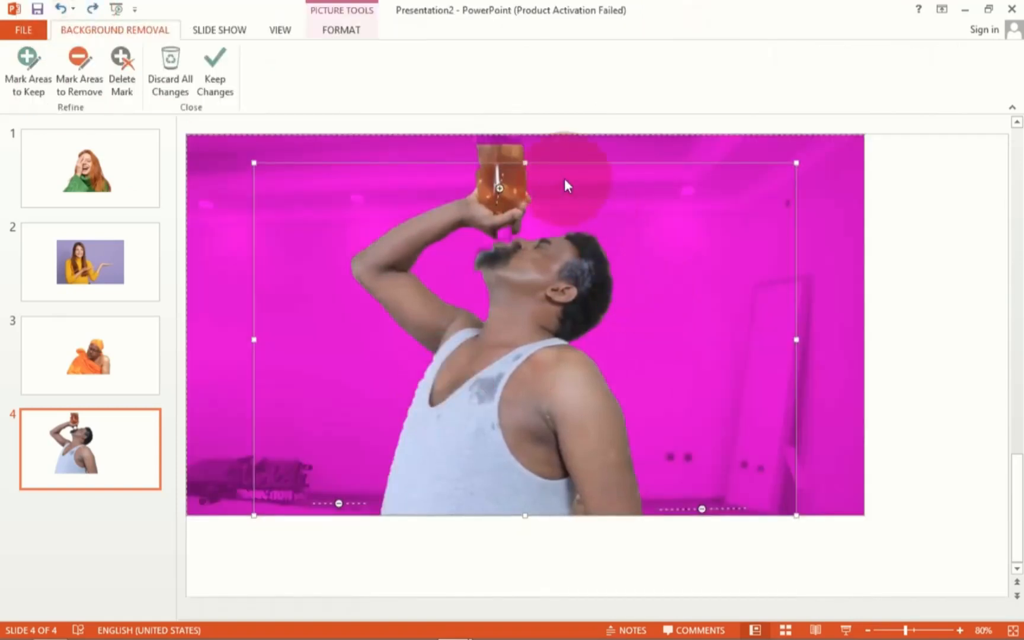
Step: Extend the removal frame to the picture's upper edge to include the whole bottle, and apply the background removal
{"action": "left_click_drag", "start_coordinate": [525, 161], "coordinate": [526, 136]}
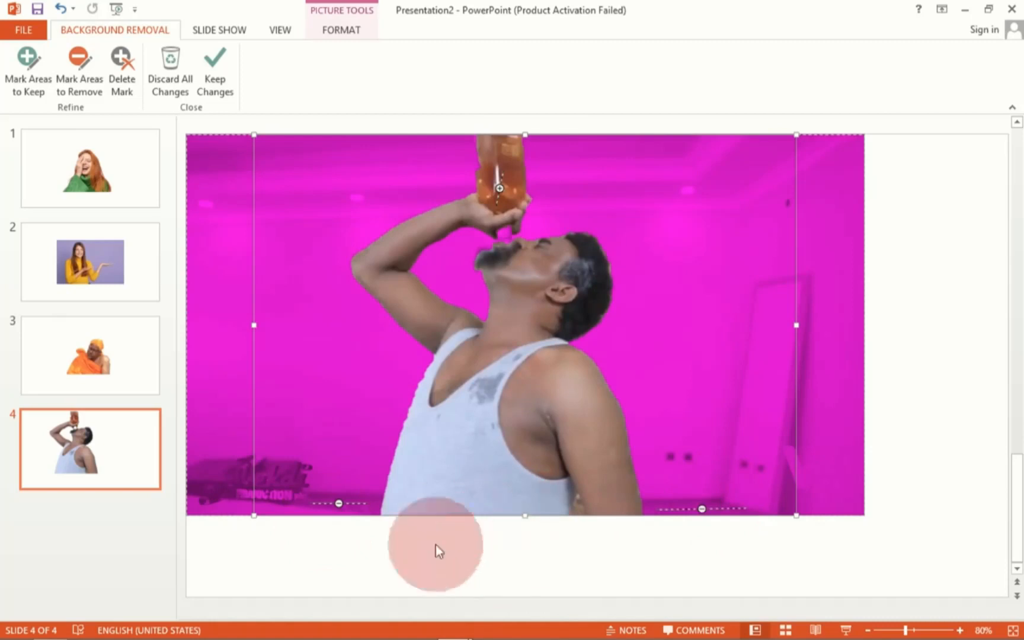
{"action": "left_click", "coordinate": [486, 541]}
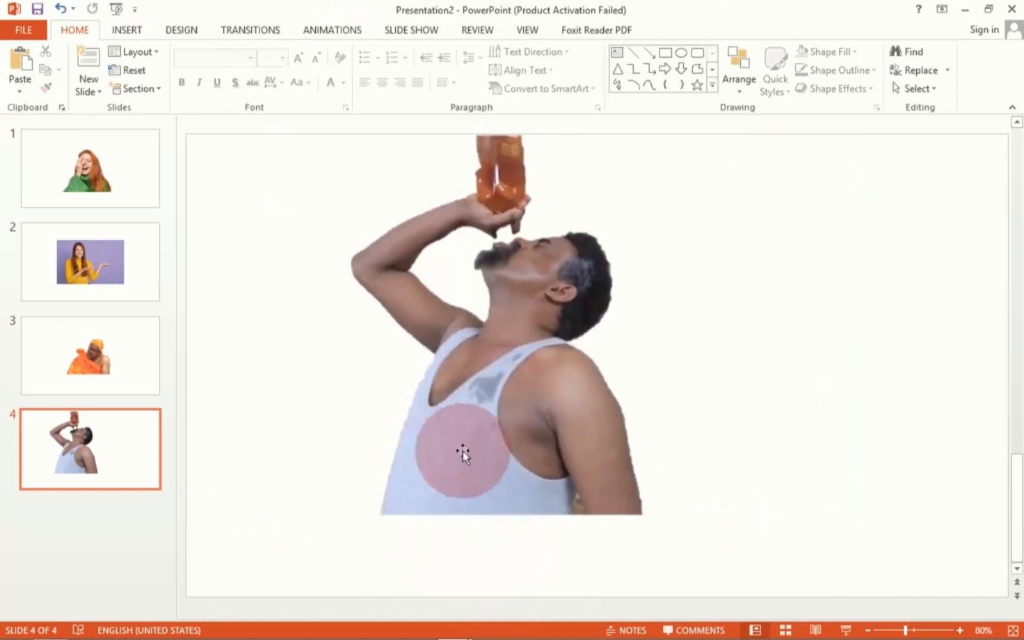
Step: Look through the pictures on slides 1 to 3 and return to slide 4
{"action": "left_click", "coordinate": [72, 371]}
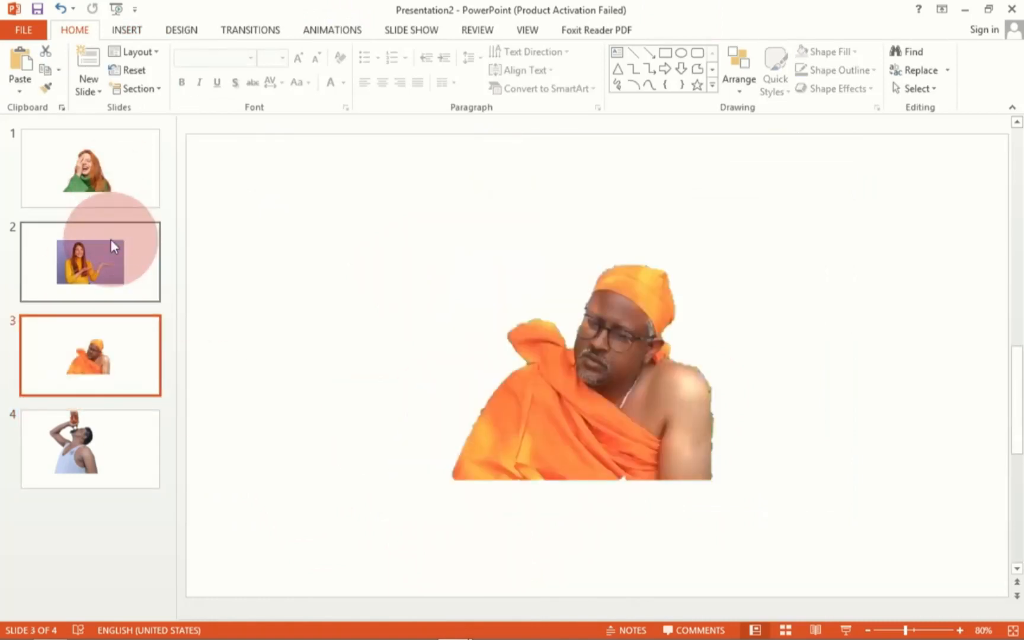
{"action": "left_click", "coordinate": [111, 240]}
{"action": "left_click", "coordinate": [115, 151]}
{"action": "left_click", "coordinate": [99, 286]}
{"action": "left_click", "coordinate": [93, 391]}
{"action": "left_click", "coordinate": [97, 416]}
Step: Save the cut-out of the drinking man on slide 4 as a PNG picture in the Pictures folder
{"action": "left_click", "coordinate": [484, 288]}
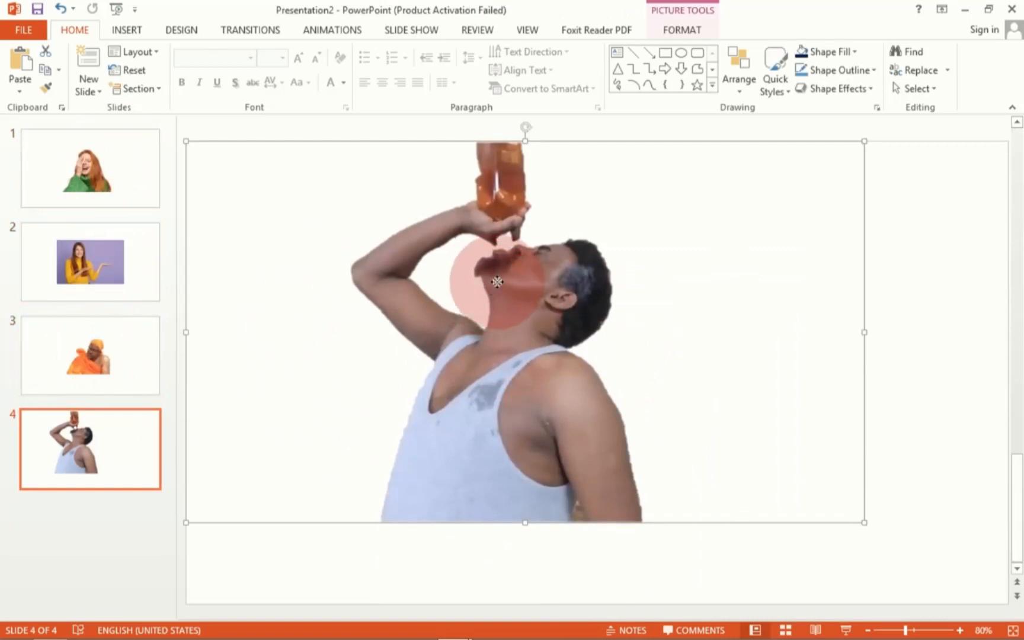
{"action": "right_click", "coordinate": [497, 282]}
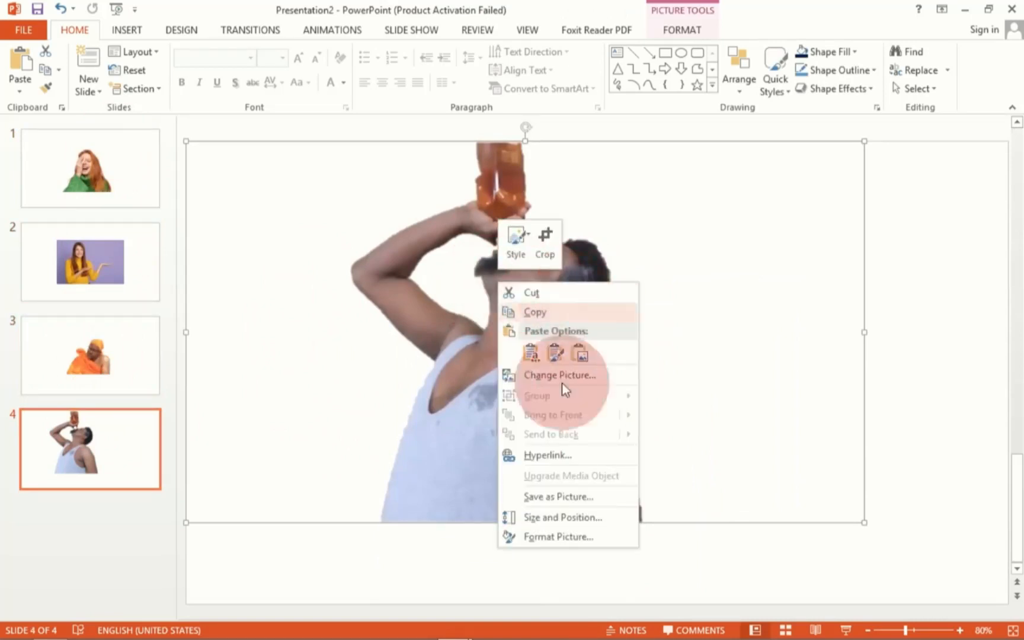
{"action": "left_click", "coordinate": [580, 494]}
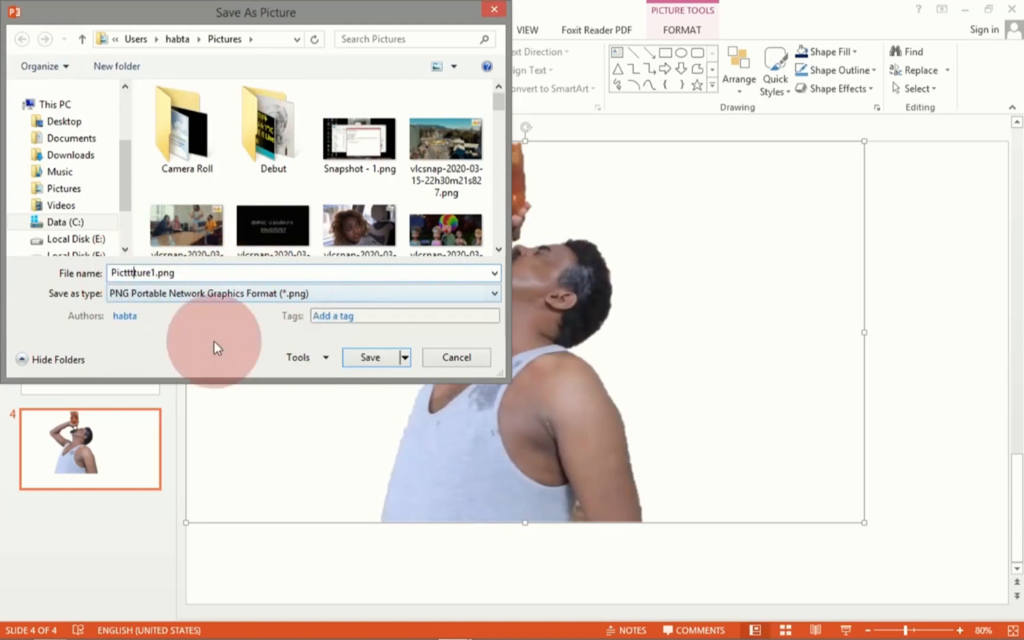
{"action": "left_click", "coordinate": [360, 356]}
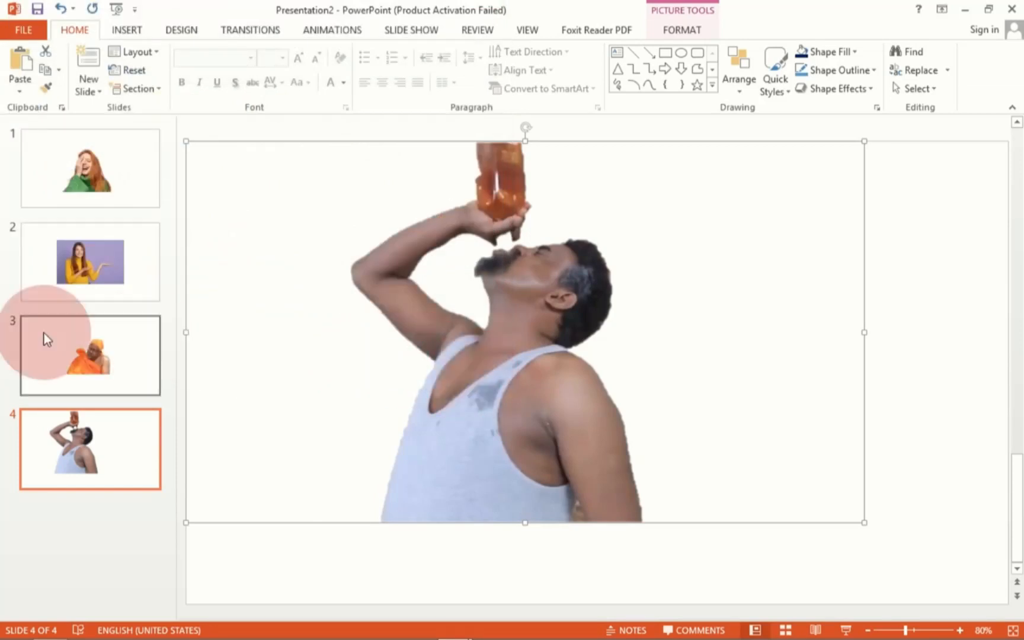
Step: Save the cut-out of the man in orange on slide 3 as Pieecture1.png in the Pictures folder
{"action": "left_click", "coordinate": [104, 362]}
{"action": "left_click", "coordinate": [610, 352]}
{"action": "right_click", "coordinate": [611, 353]}
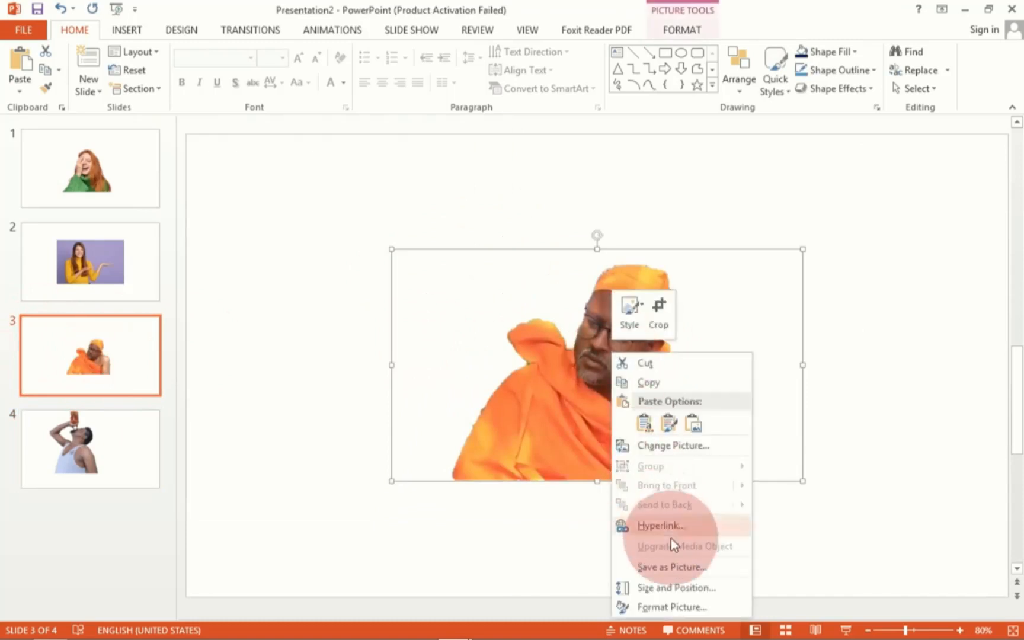
{"action": "left_click", "coordinate": [663, 565]}
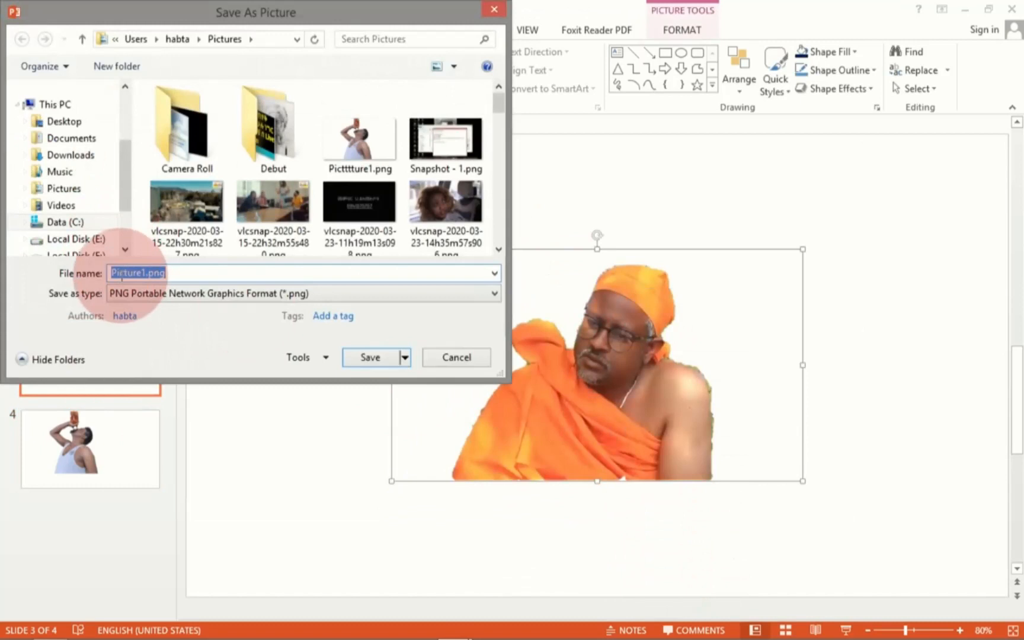
{"action": "type", "text": "ee"}
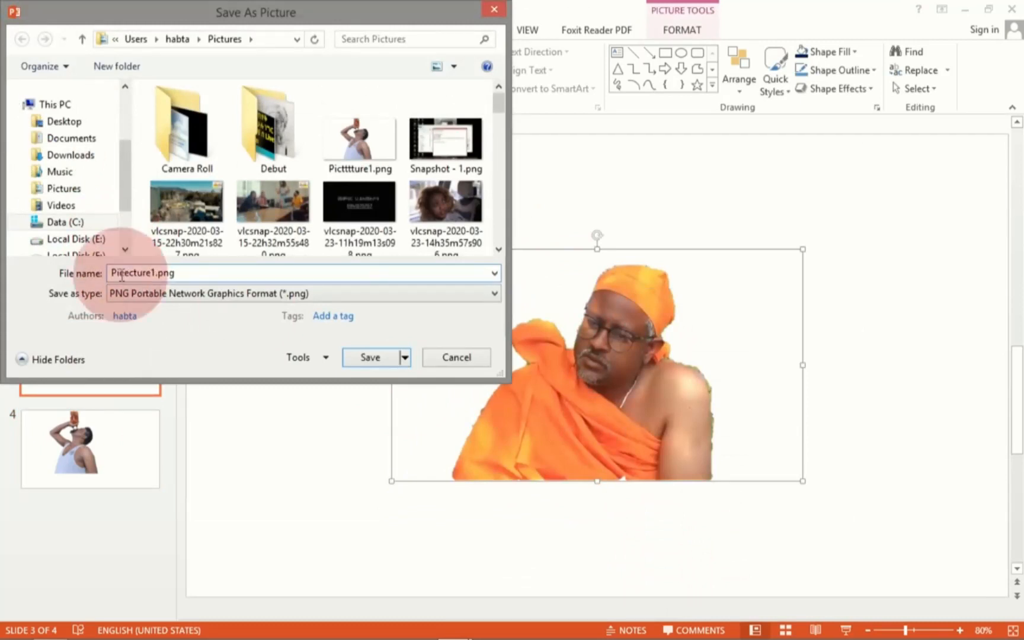
{"action": "left_click", "coordinate": [378, 360]}
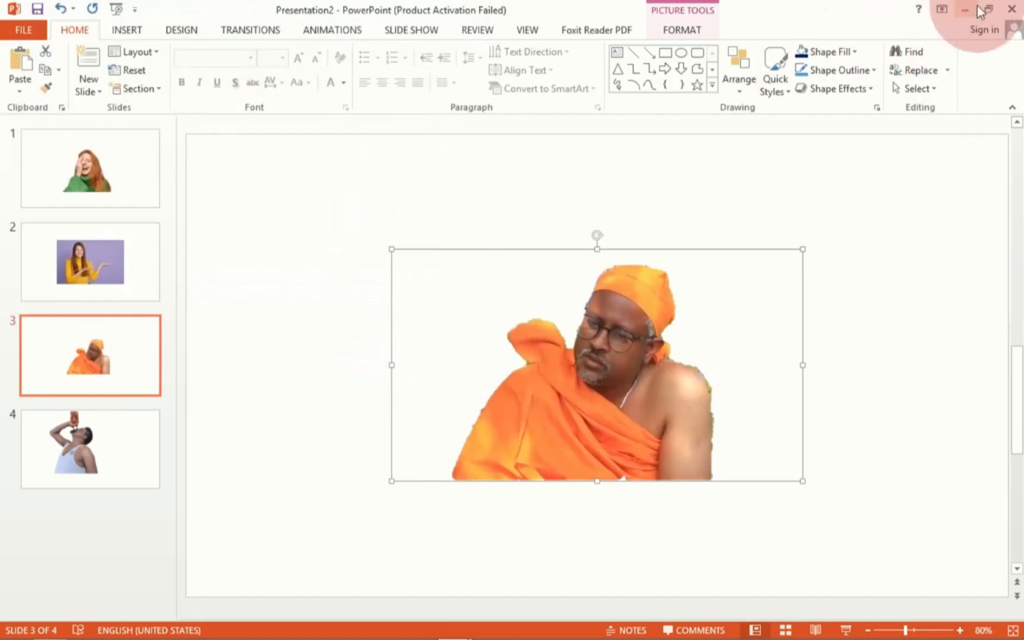
Step: Close Presentation2 without saving its changes
{"action": "left_click", "coordinate": [1013, 10]}
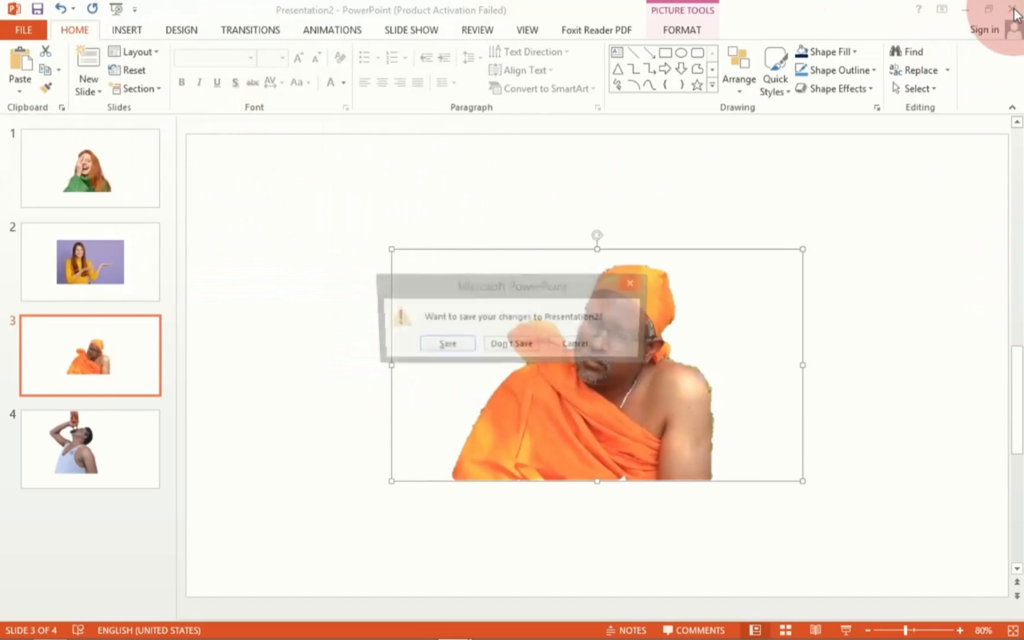
{"action": "left_click", "coordinate": [519, 347]}
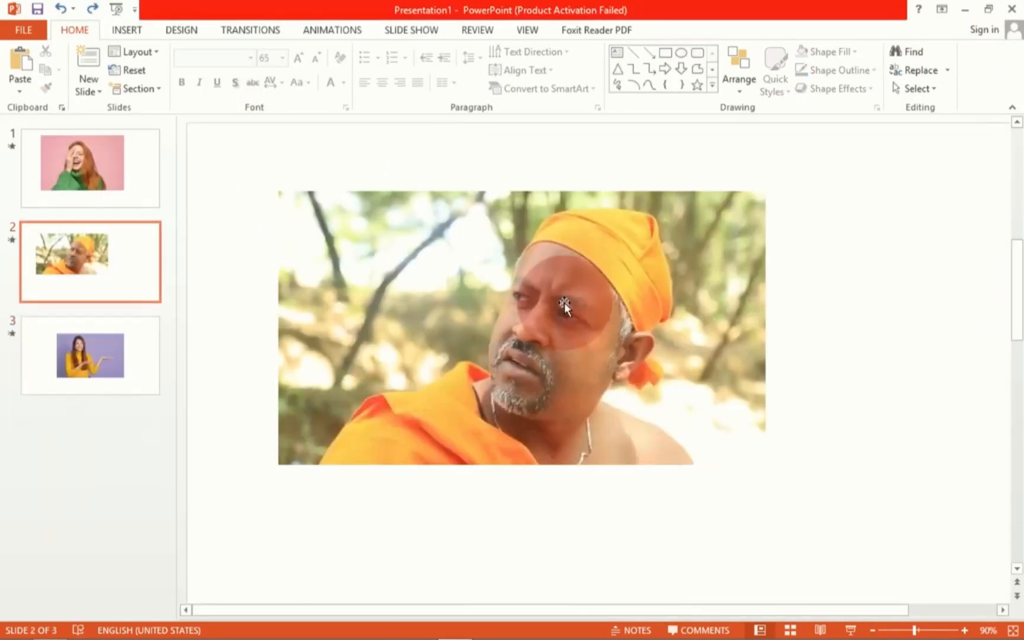
Step: Close Presentation1 without saving its changes
{"action": "left_click", "coordinate": [1012, 9]}
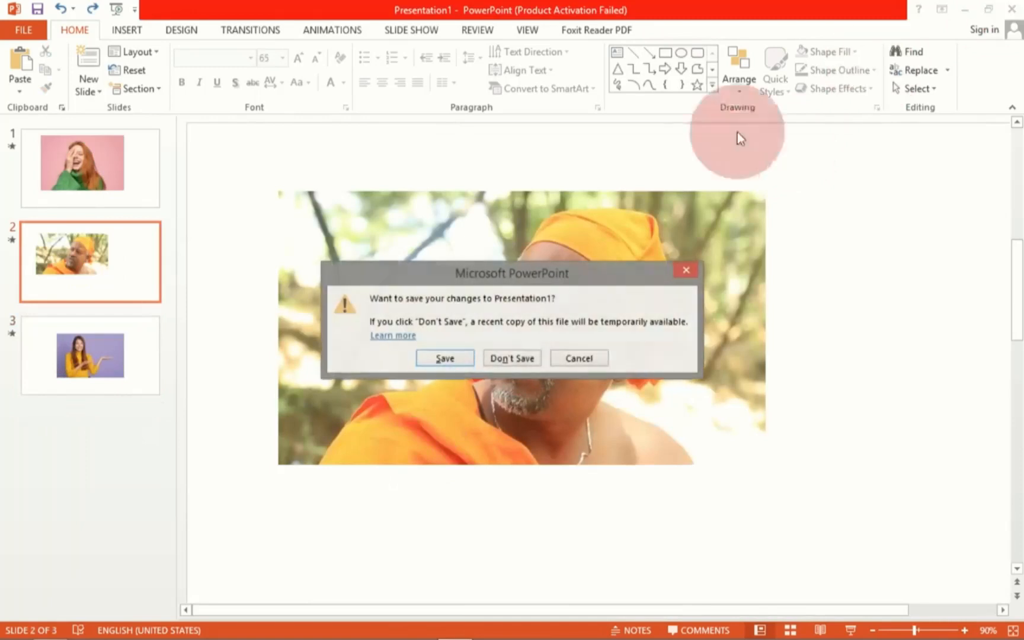
{"action": "left_click", "coordinate": [508, 358]}
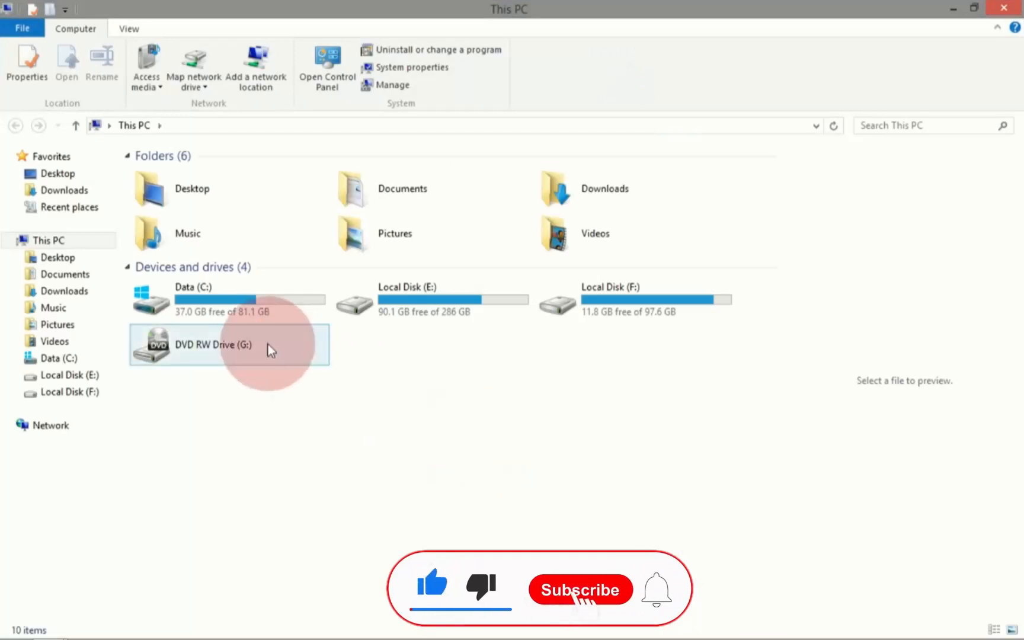
{"action": "left_click", "coordinate": [57, 324]}
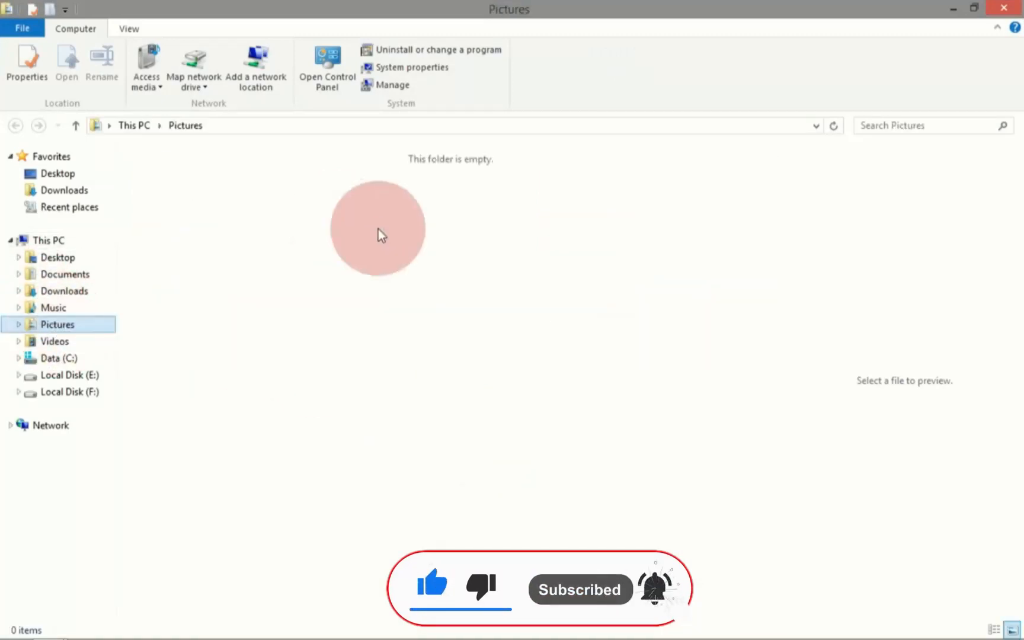
{"action": "left_click_drag", "start_coordinate": [778, 213], "coordinate": [784, 320]}
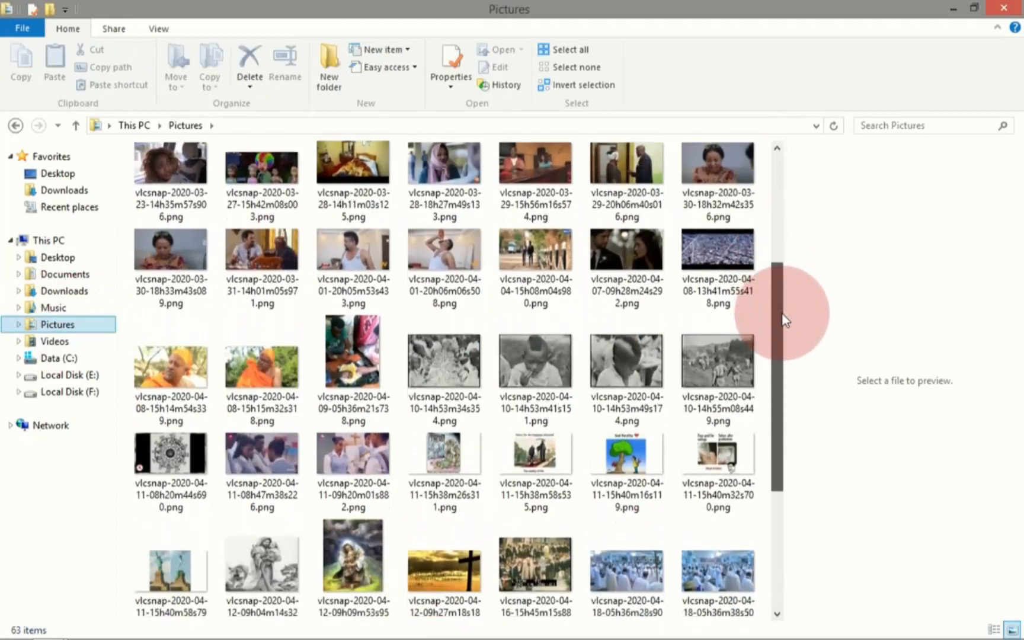
{"action": "left_click", "coordinate": [435, 270]}
{"action": "double_click", "coordinate": [435, 270]}
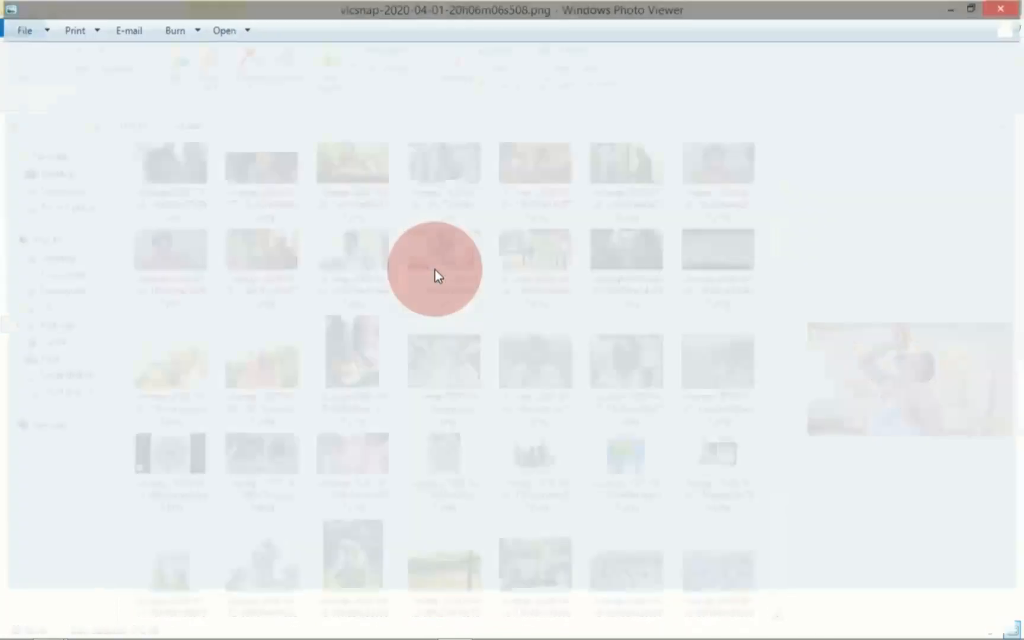
{"action": "double_click", "coordinate": [525, 4]}
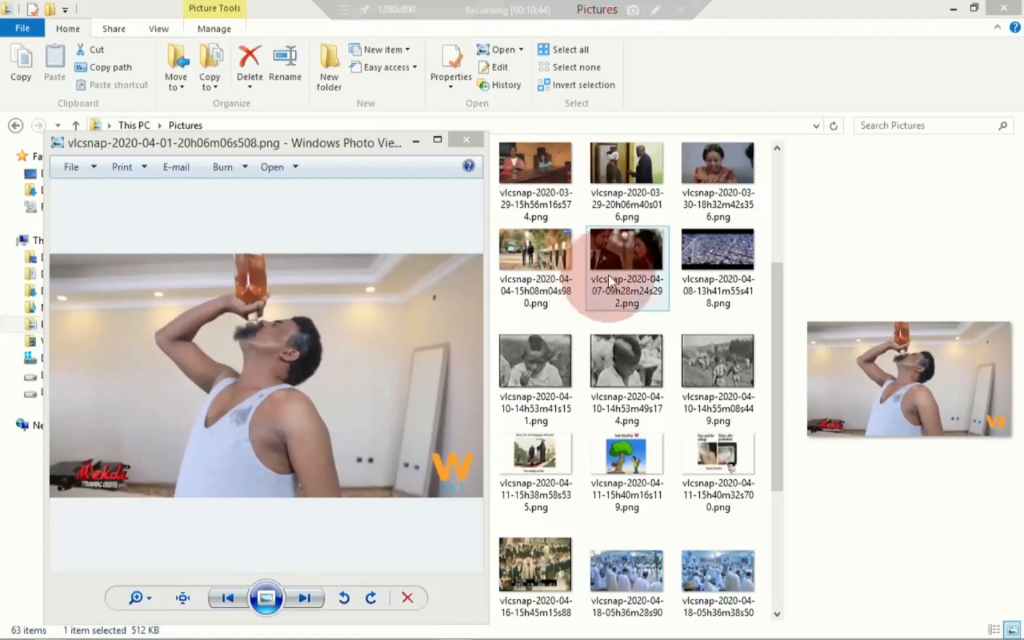
Step: Open the drinking man's cut-out PNG from the Pictures folder in a reduced window and arrange it beside the original picture
{"action": "left_click_drag", "start_coordinate": [779, 298], "coordinate": [751, 163]}
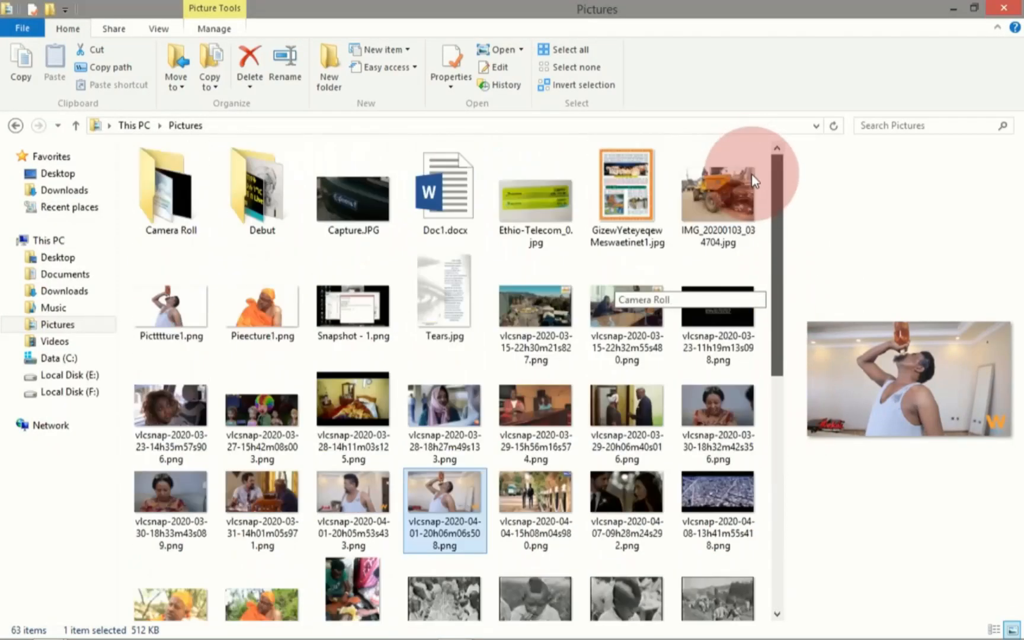
{"action": "left_click", "coordinate": [167, 305]}
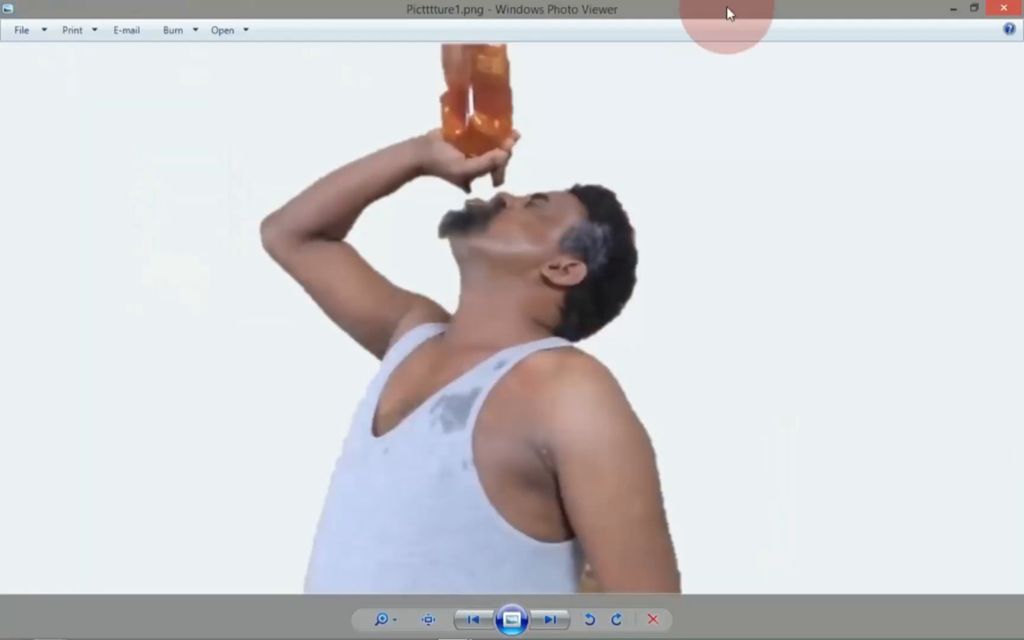
{"action": "double_click", "coordinate": [727, 6]}
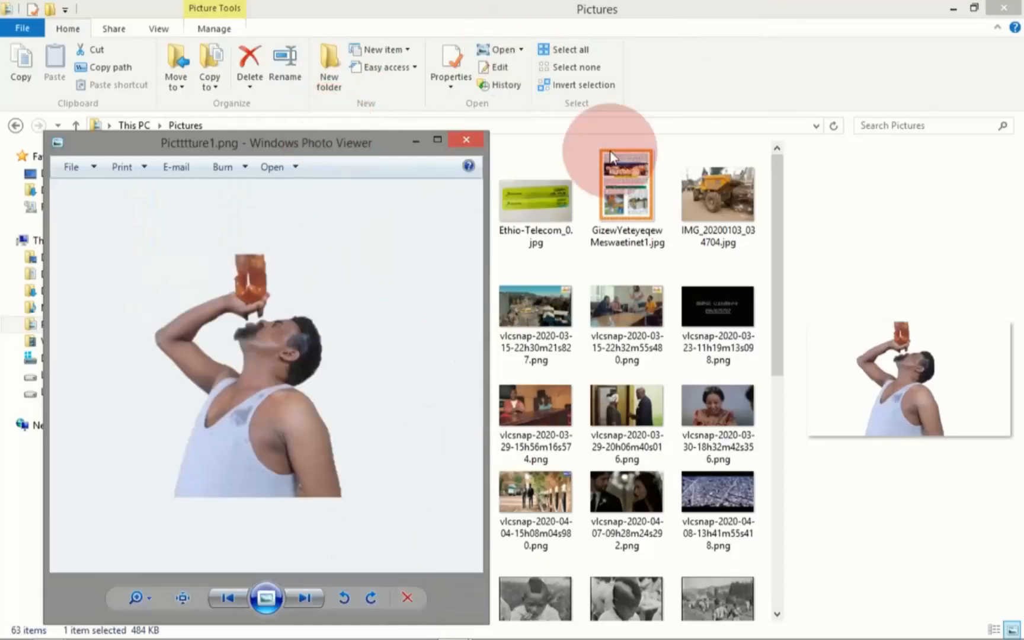
{"action": "left_click_drag", "start_coordinate": [610, 150], "coordinate": [737, 153]}
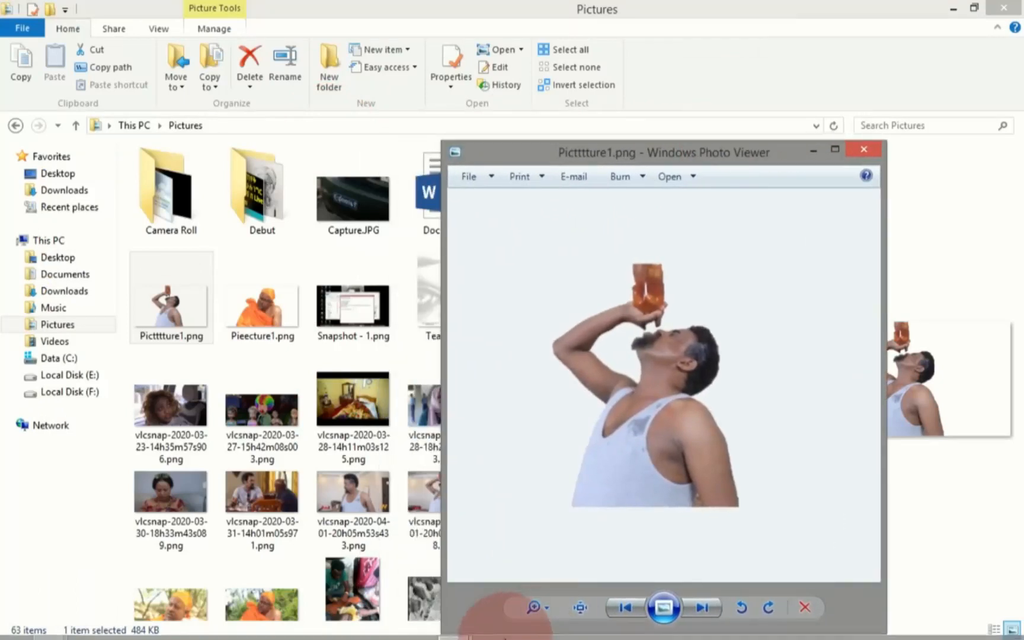
{"action": "mouse_move", "coordinate": [457, 635]}
{"action": "left_click", "coordinate": [379, 549]}
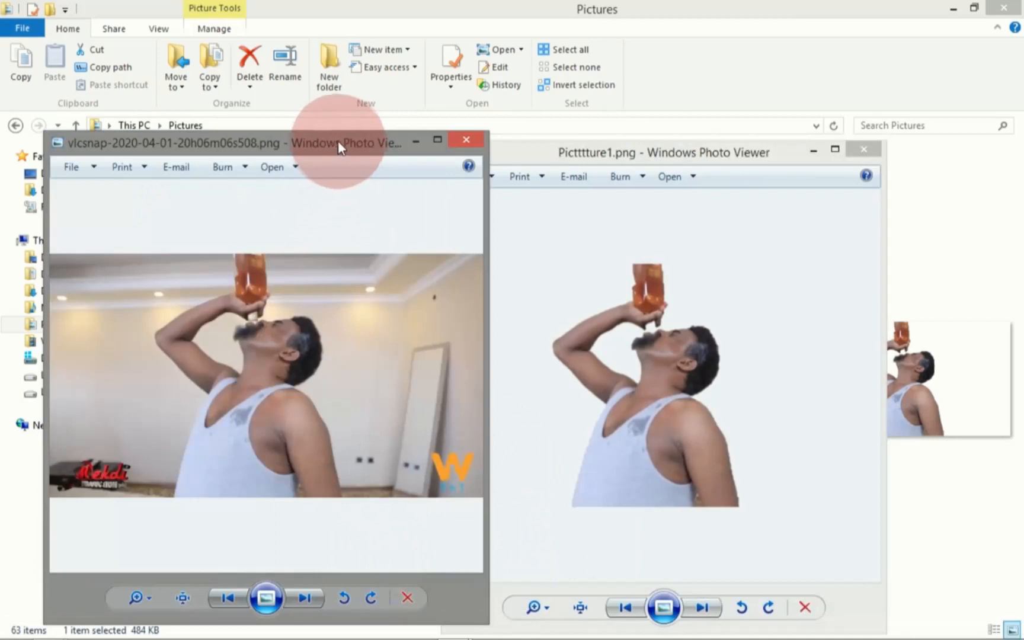
{"action": "left_click_drag", "start_coordinate": [340, 141], "coordinate": [335, 138]}
Step: View the original picture as a full-screen slide show, exit it, and return to the drinking man's picture
{"action": "left_click", "coordinate": [264, 598]}
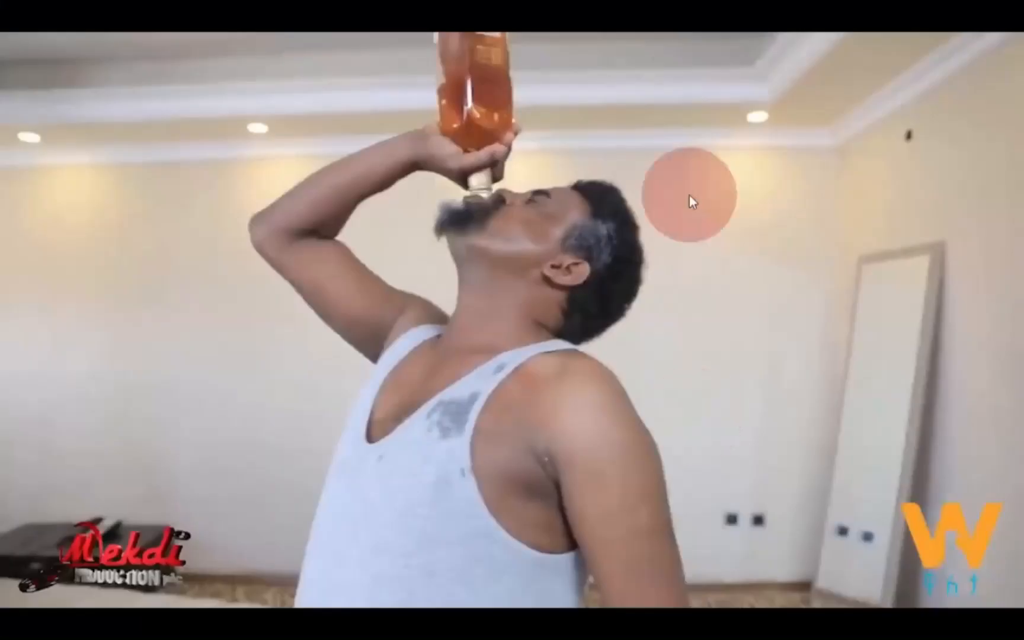
{"action": "key", "text": "Right"}
{"action": "key", "text": "Right"}
{"action": "key", "text": "Escape"}
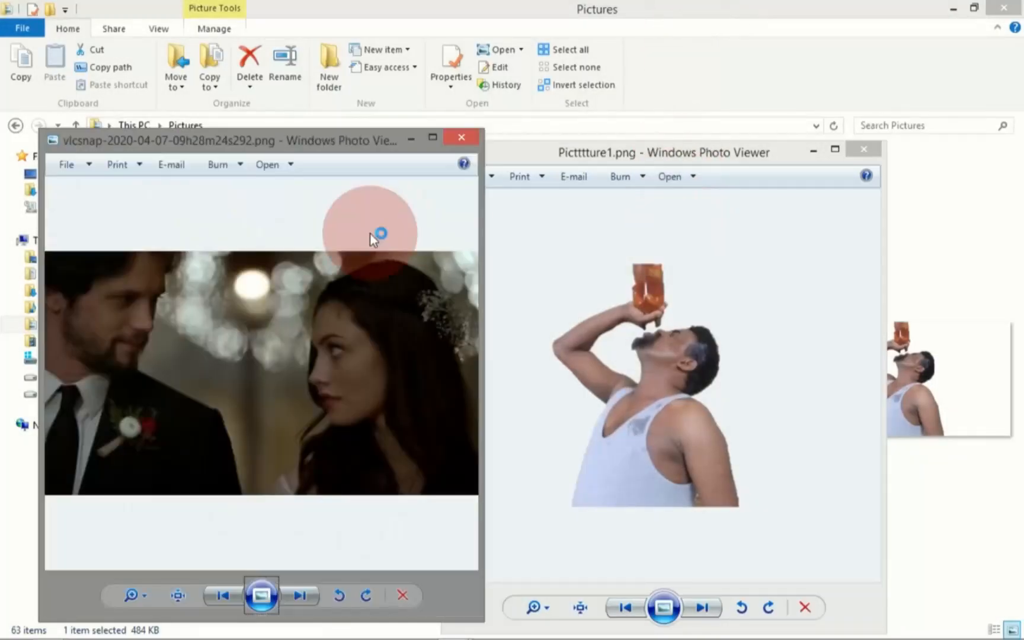
{"action": "key", "text": "Right"}
{"action": "key", "text": "Right"}
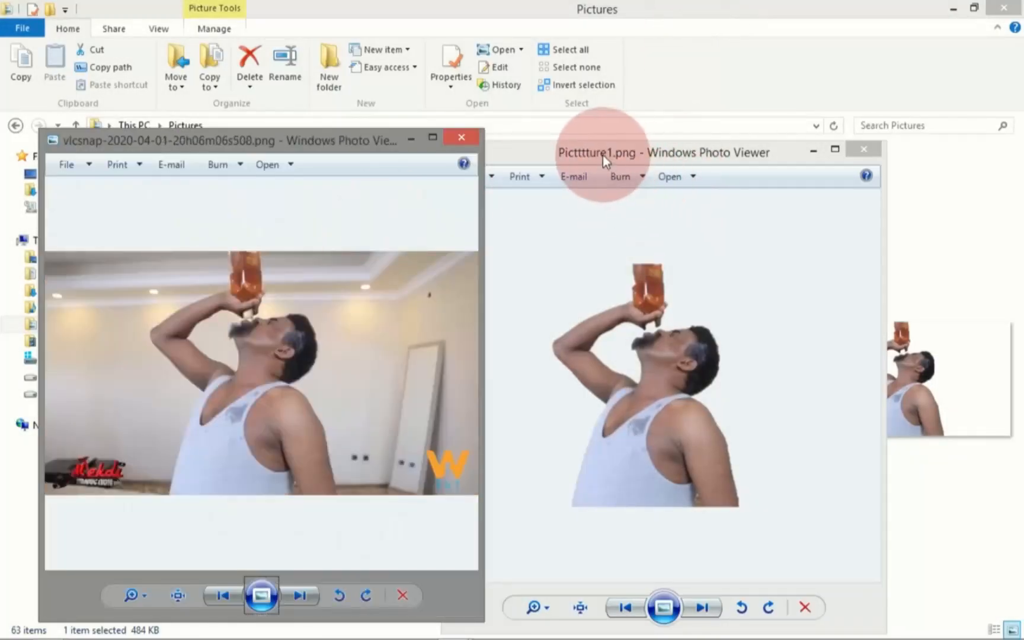
Step: Compare the original and the cut-out in separated windows with the Pictures folder minimized, and minimize both picture windows
{"action": "left_click_drag", "start_coordinate": [603, 151], "coordinate": [699, 161]}
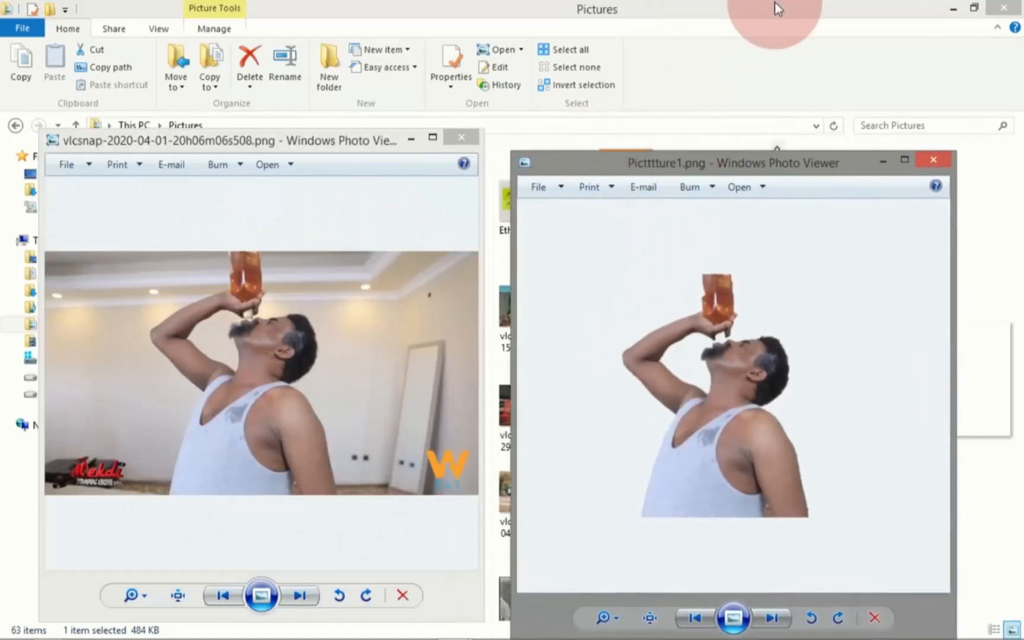
{"action": "left_click", "coordinate": [951, 7]}
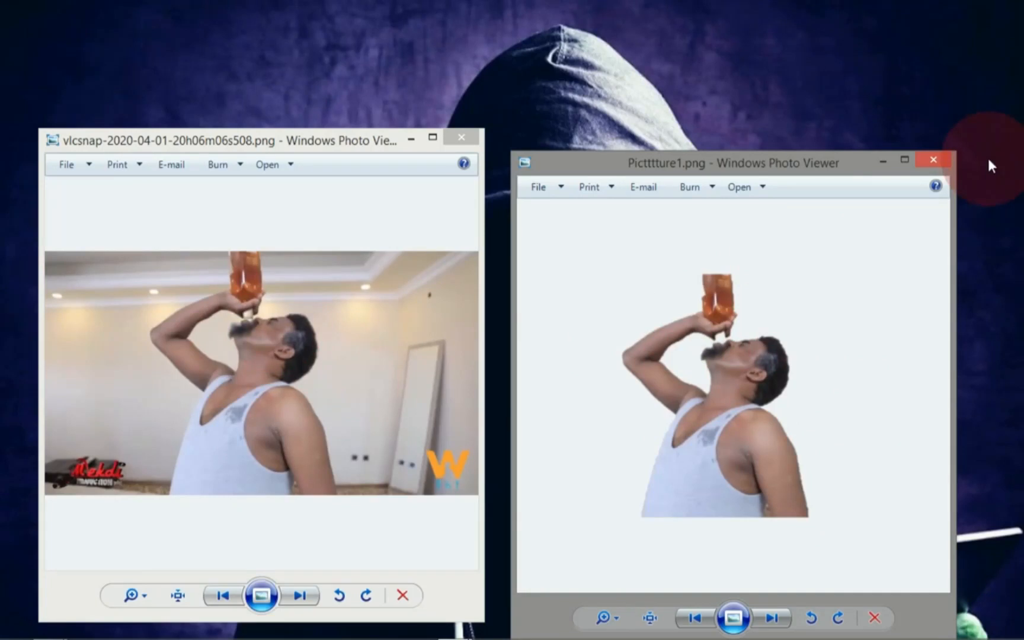
{"action": "left_click", "coordinate": [890, 157]}
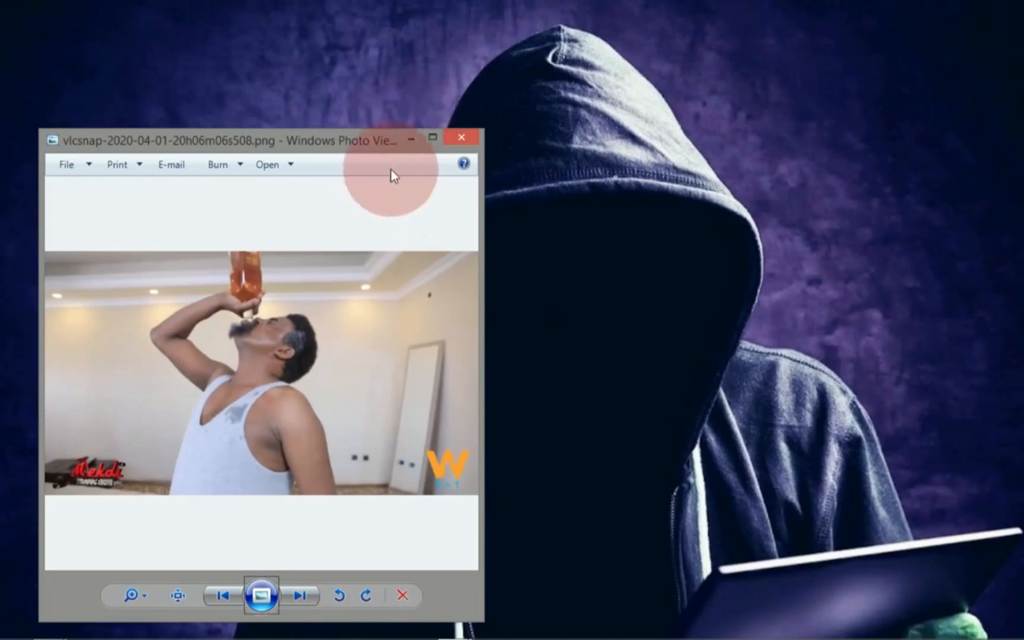
{"action": "left_click", "coordinate": [412, 136]}
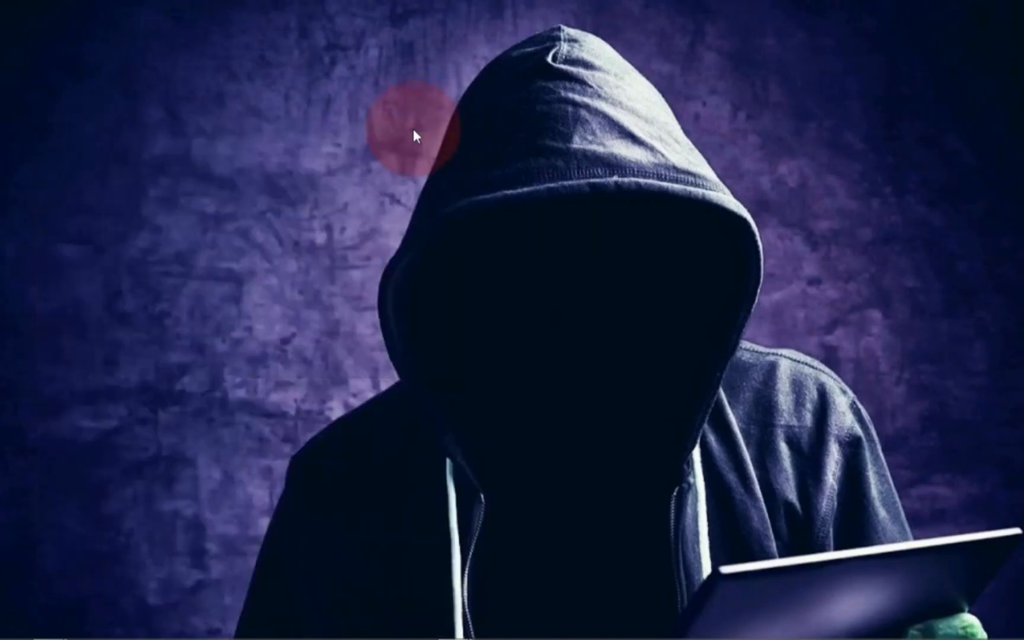